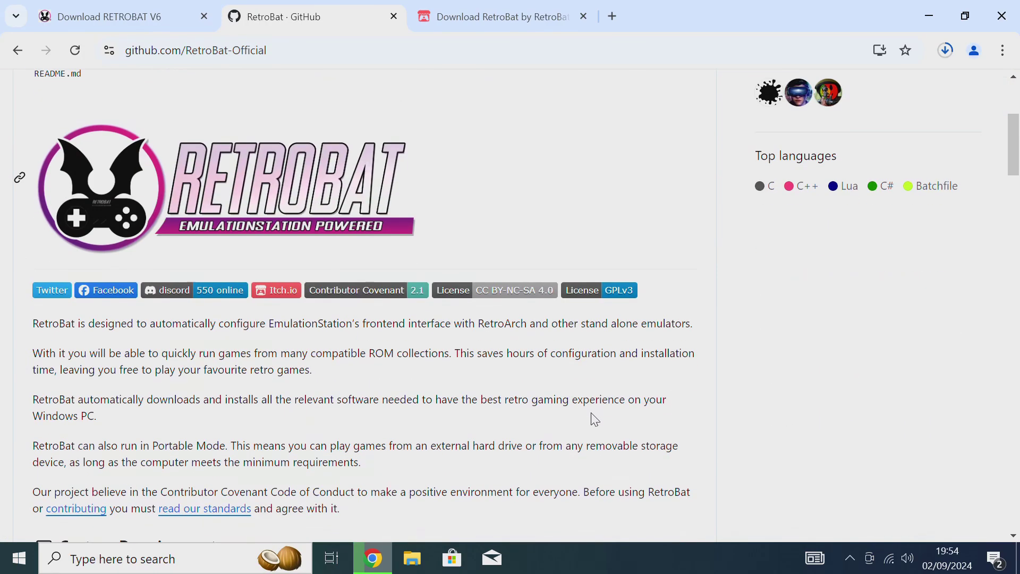
{"action": "scroll", "coordinate": [594, 419], "scroll_direction": "down", "scroll_amount": 5}
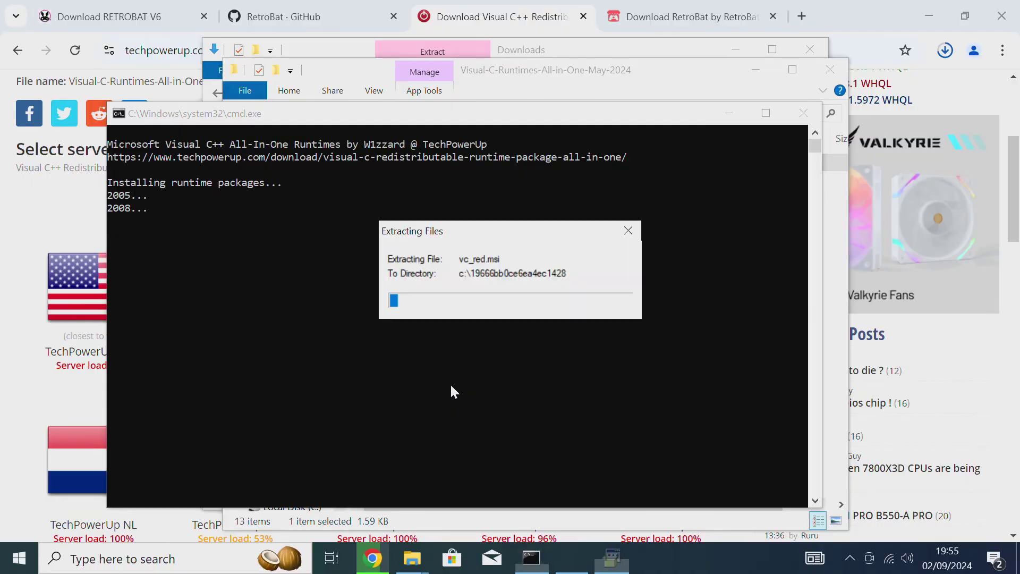
Step: Approve the Visual C++ runtime installs and launch RetroBat-v6.3.0-stable-win64-setup from Downloads
{"action": "left_click", "coordinate": [428, 387]}
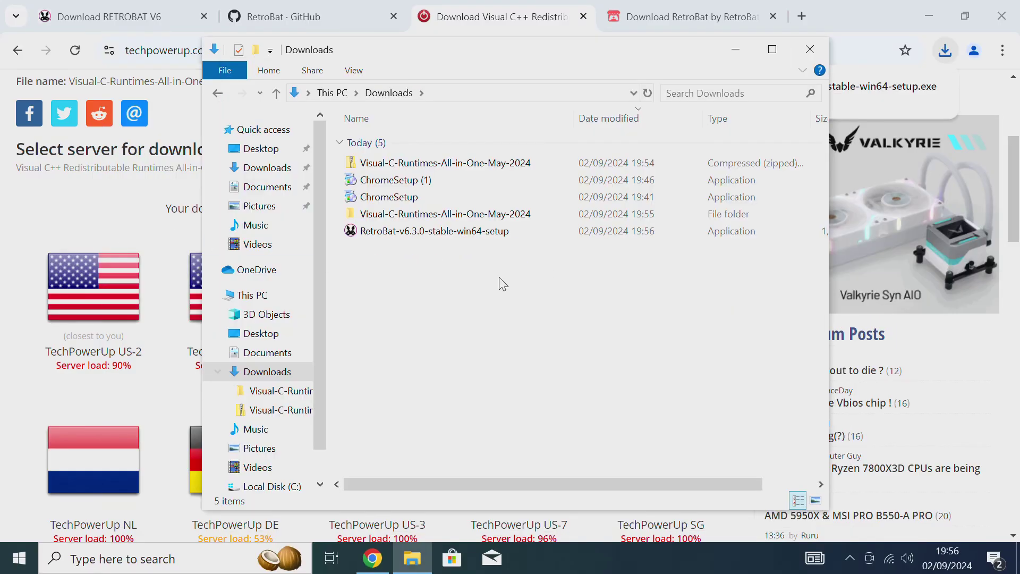
{"action": "double_click", "coordinate": [470, 232]}
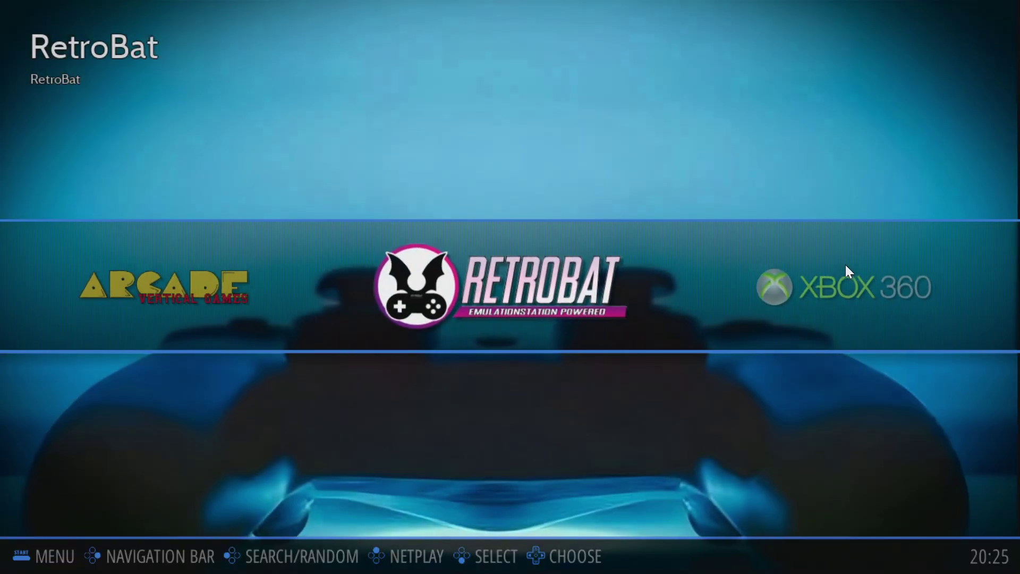
Step: Open the RetroBat entry's emulator grid and start the Xenia Canary tile at its bottom
{"action": "left_click", "coordinate": [525, 260]}
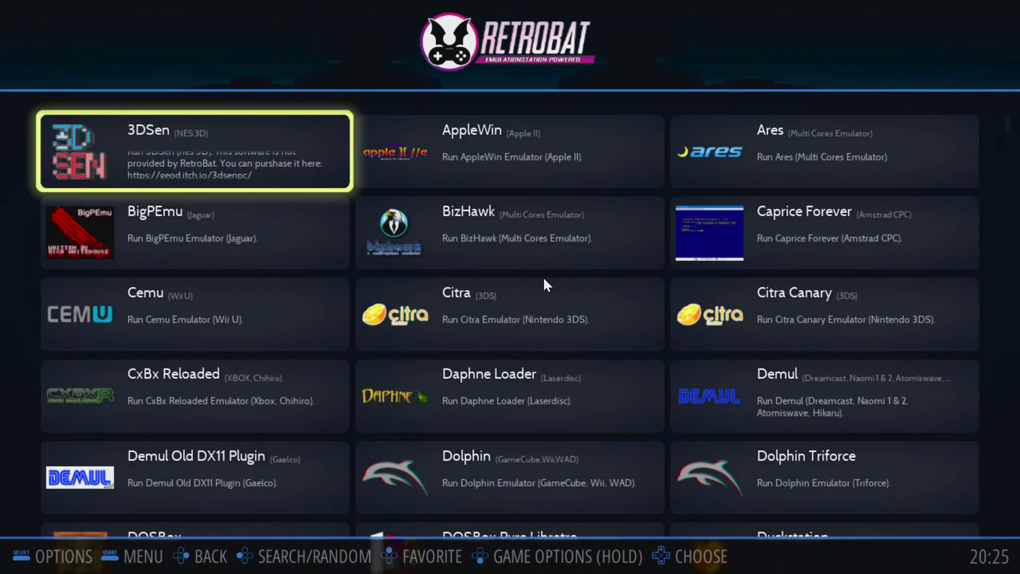
{"action": "key", "text": "Down"}
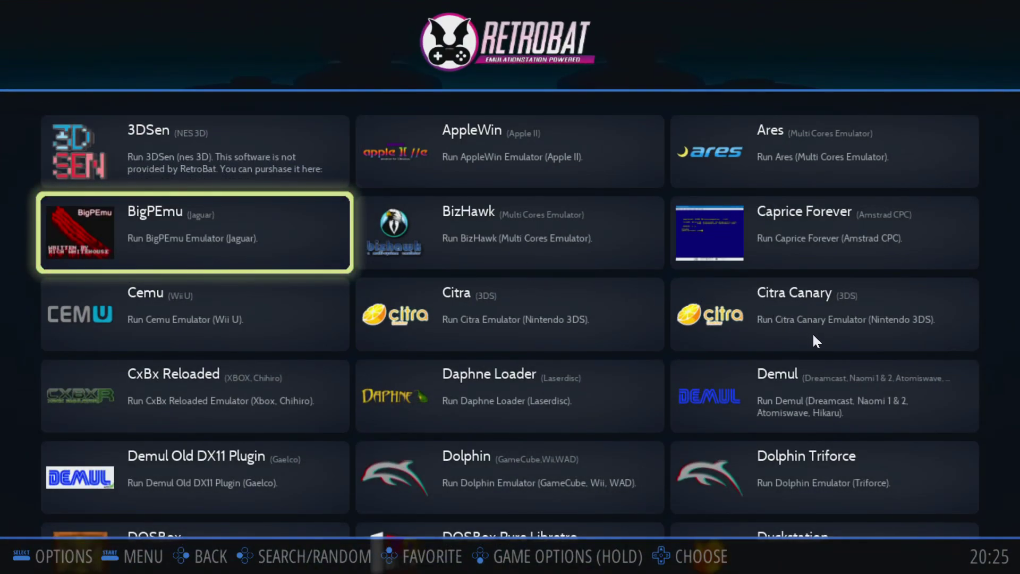
{"action": "scroll", "coordinate": [811, 332], "scroll_direction": "down", "scroll_amount": 10}
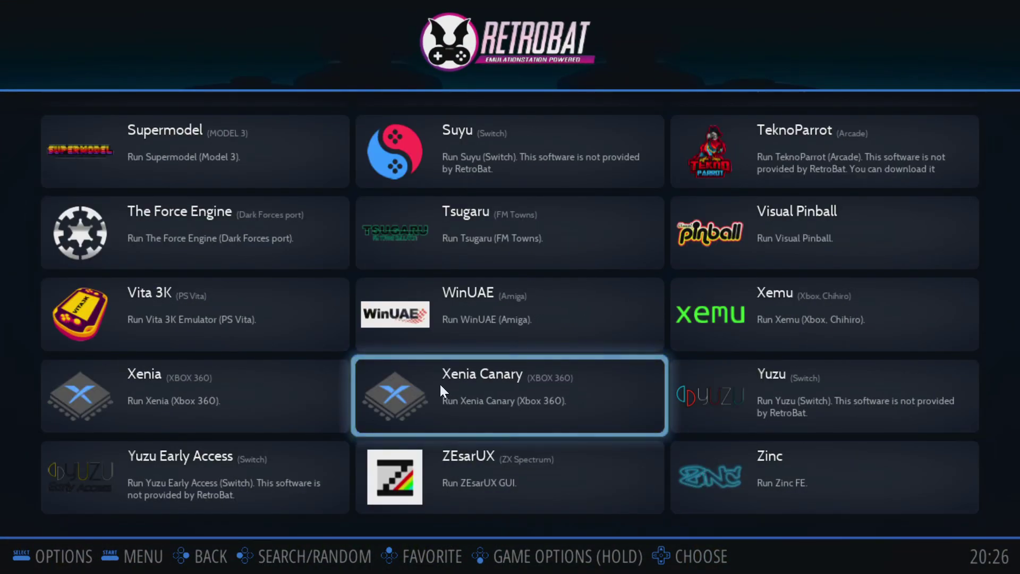
{"action": "left_click", "coordinate": [468, 374]}
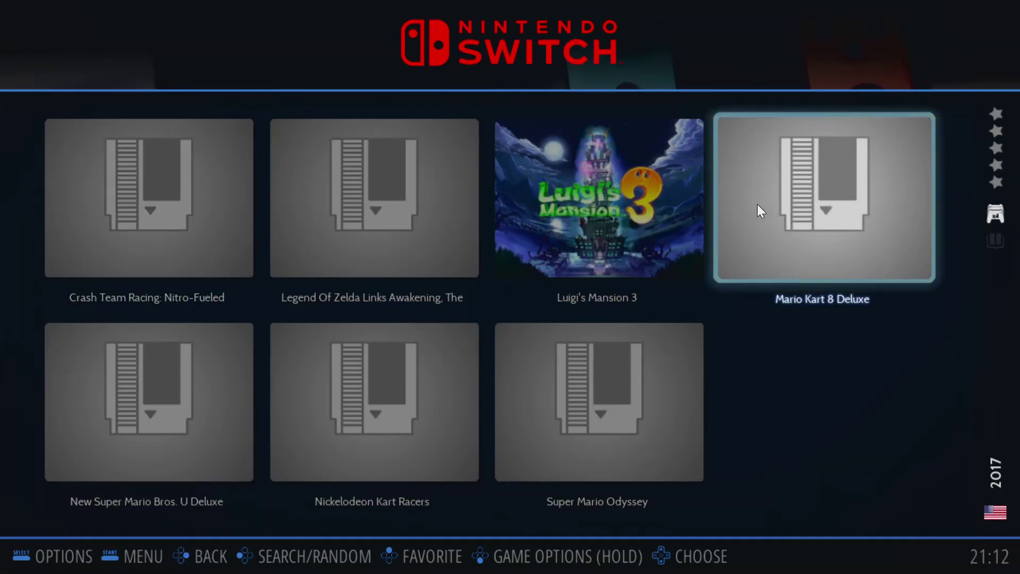
Step: Set Mario Kart 8 Deluxe's emulator to YUZU in its Advanced Game Options
{"action": "right_click", "coordinate": [758, 204]}
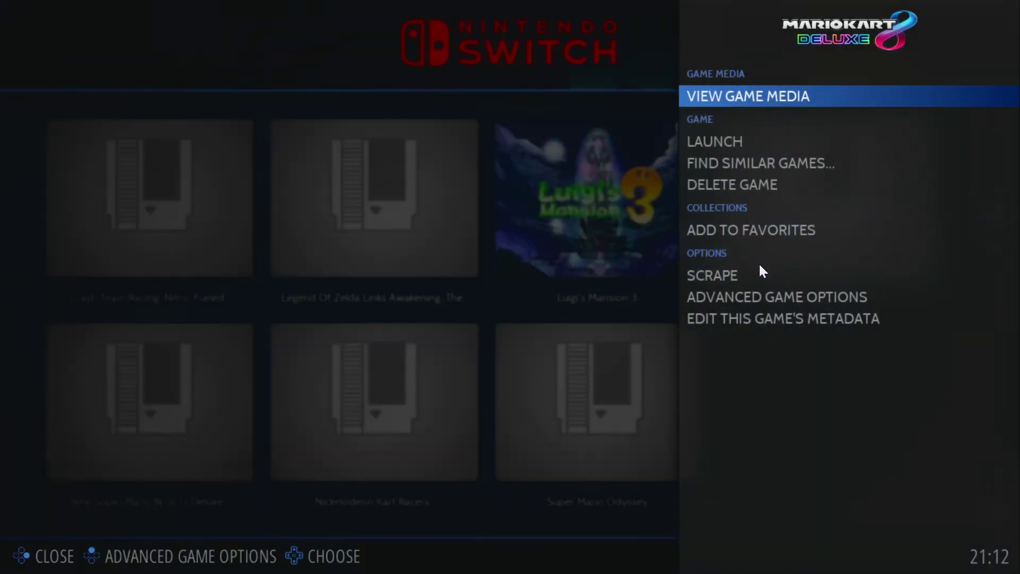
{"action": "left_click", "coordinate": [745, 296]}
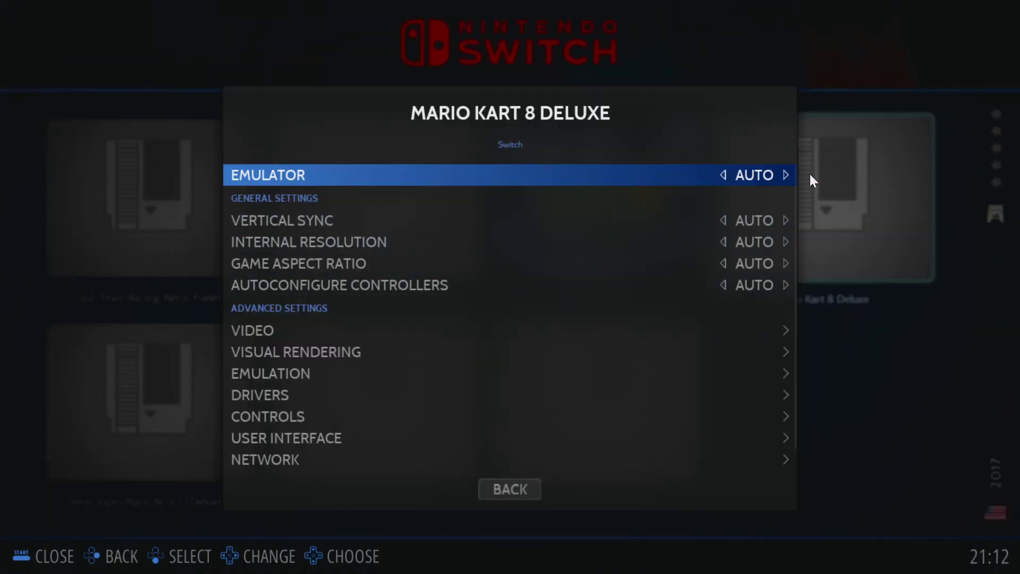
{"action": "left_click", "coordinate": [785, 175]}
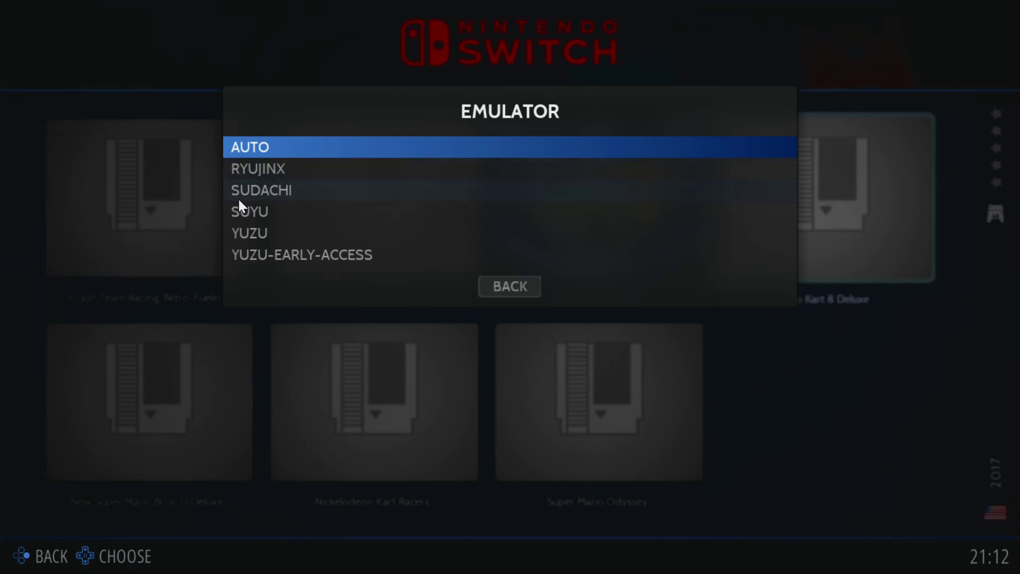
{"action": "left_click", "coordinate": [270, 234]}
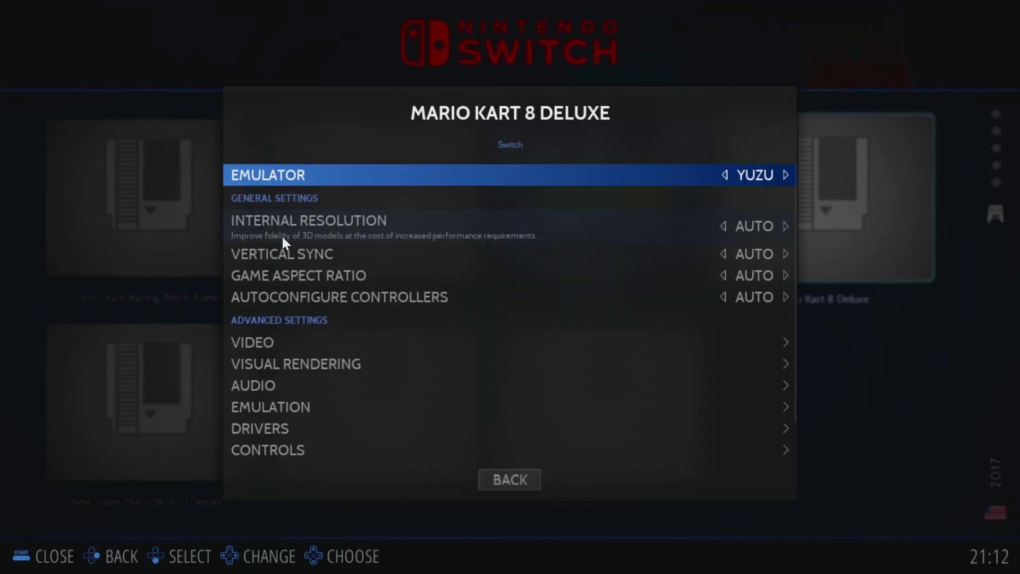
Step: Launch Mario Kart 8 Deluxe, then open the BatGui configuration tool
{"action": "left_click", "coordinate": [499, 474]}
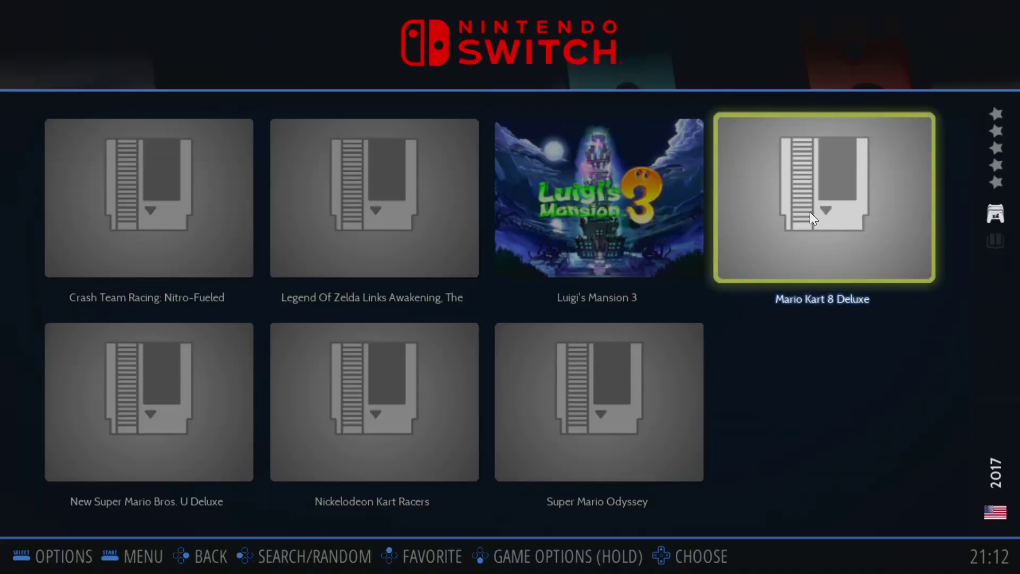
{"action": "left_click", "coordinate": [818, 203]}
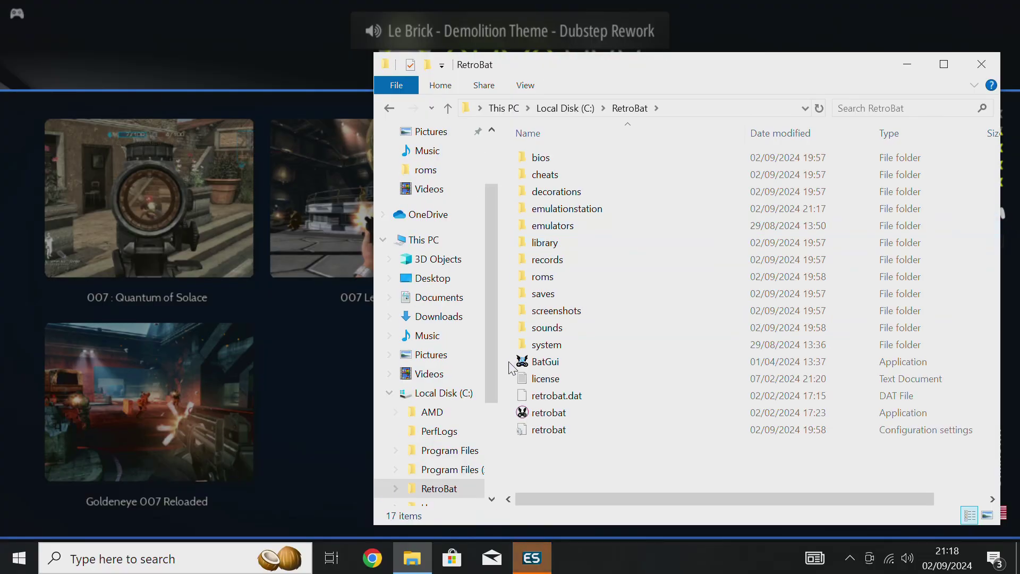
{"action": "double_click", "coordinate": [542, 361]}
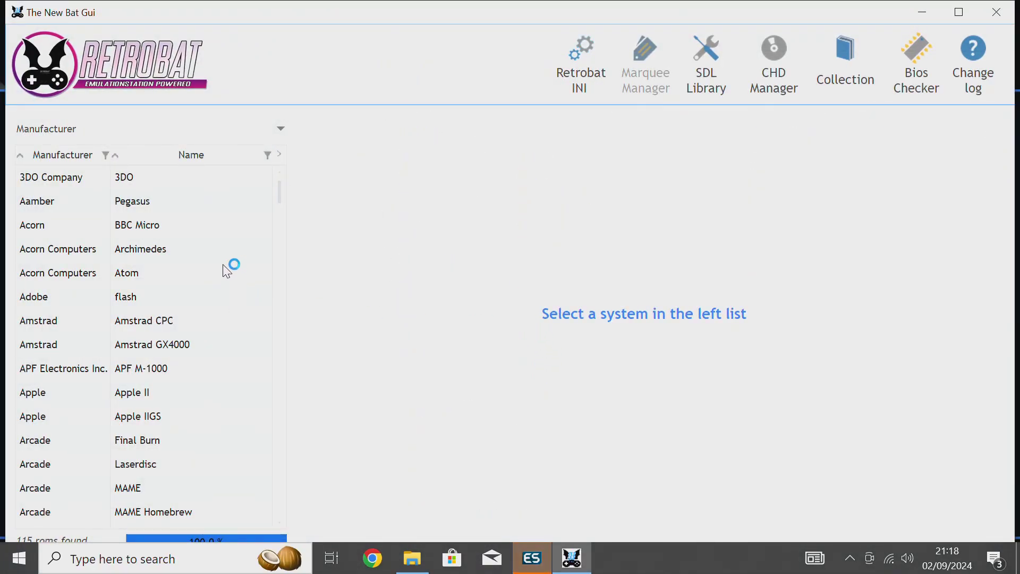
Step: Sort The New Bat Gui's system list by name
{"action": "left_click", "coordinate": [195, 155]}
{"action": "left_click", "coordinate": [186, 158]}
{"action": "left_click", "coordinate": [181, 158]}
{"action": "left_click", "coordinate": [137, 162]}
{"action": "left_click", "coordinate": [137, 162]}
{"action": "left_click", "coordinate": [198, 159]}
{"action": "left_click", "coordinate": [198, 158]}
Step: Filter the systems with 'xb', select Xbox 360 and browse its Gamelist
{"action": "type", "text": "xb"}
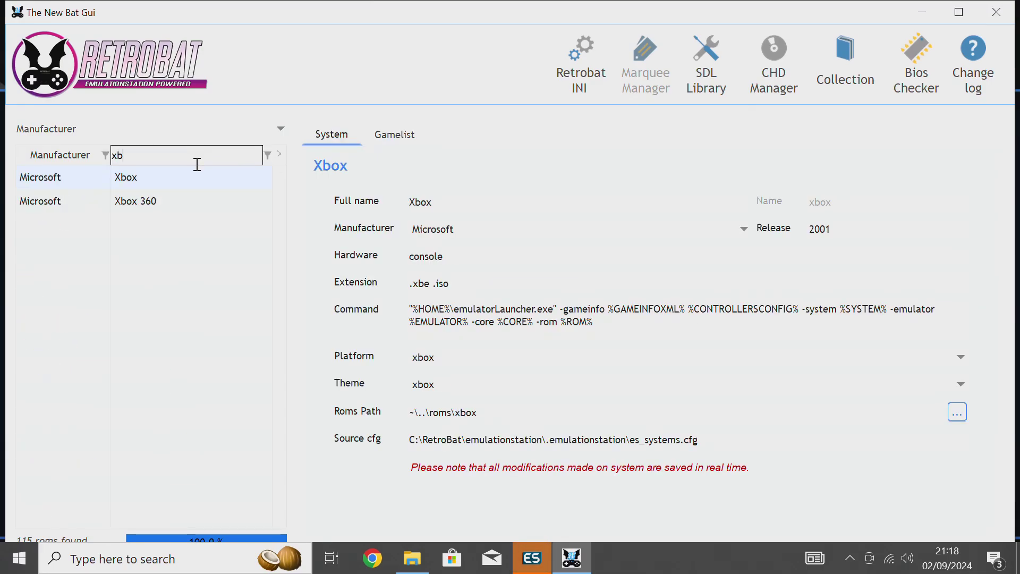
{"action": "left_click", "coordinate": [174, 213]}
{"action": "left_click", "coordinate": [408, 137]}
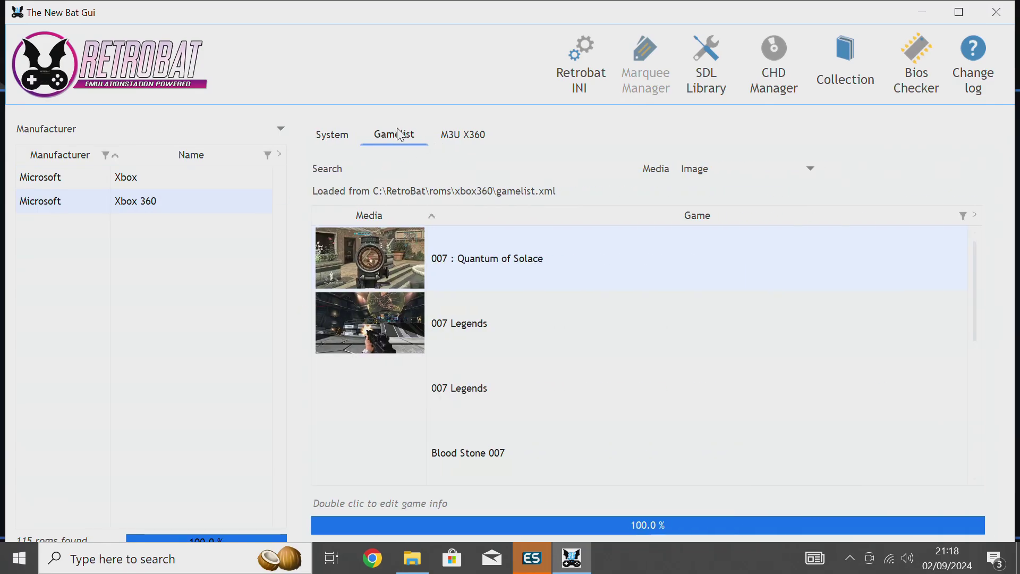
{"action": "scroll", "coordinate": [485, 326], "scroll_direction": "down", "scroll_amount": 5}
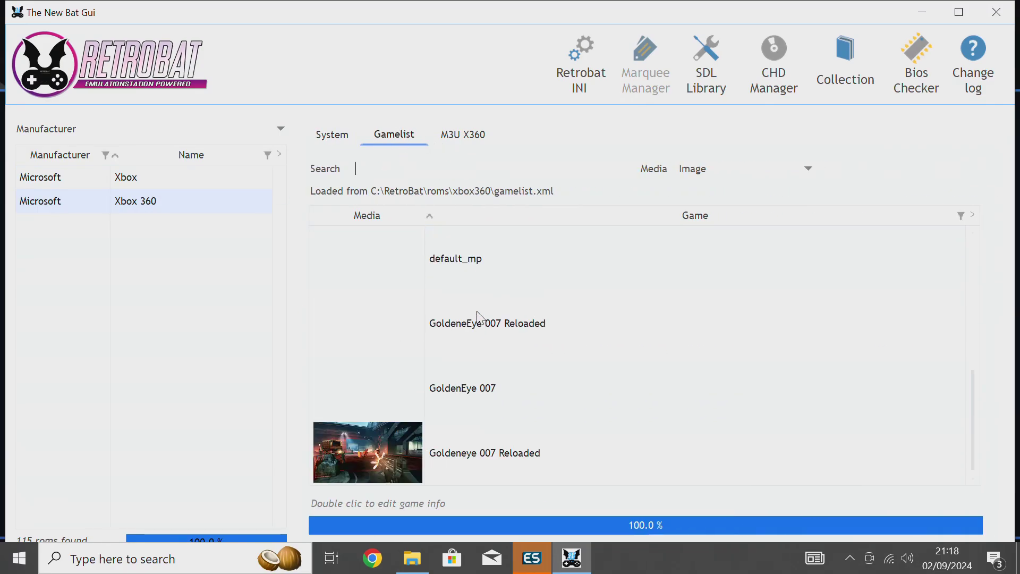
{"action": "scroll", "coordinate": [482, 336], "scroll_direction": "up", "scroll_amount": 5}
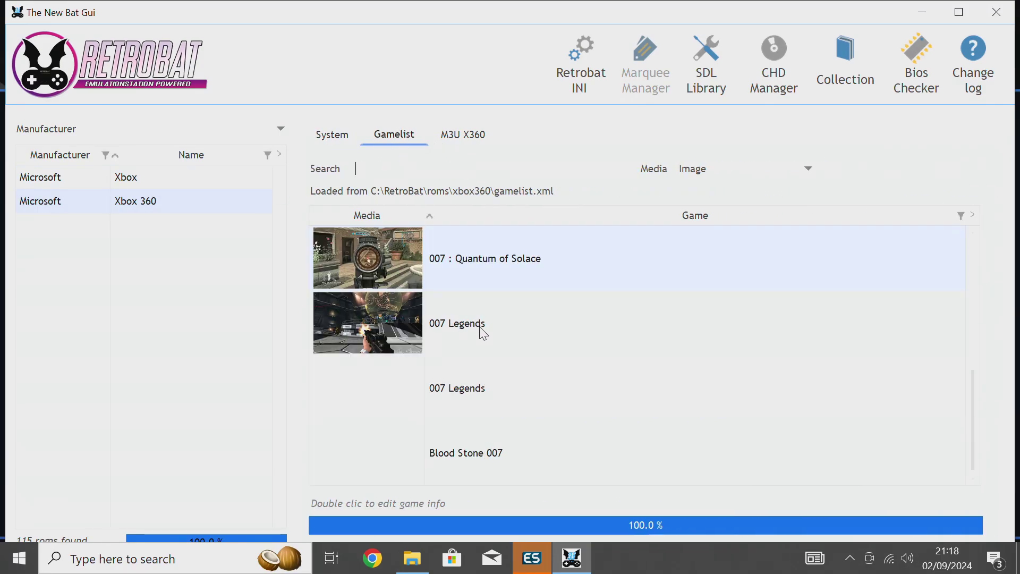
{"action": "scroll", "coordinate": [483, 333], "scroll_direction": "down", "scroll_amount": 5}
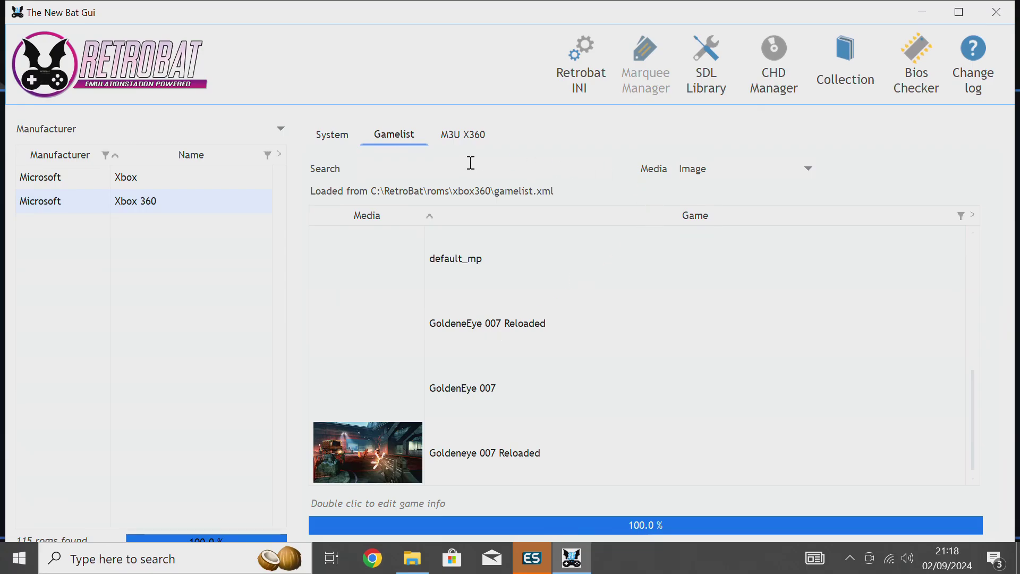
Step: Scan the xbox360 folder on the M3U X360 tab and generate the 007 - Blood Stone M3U
{"action": "left_click", "coordinate": [466, 139]}
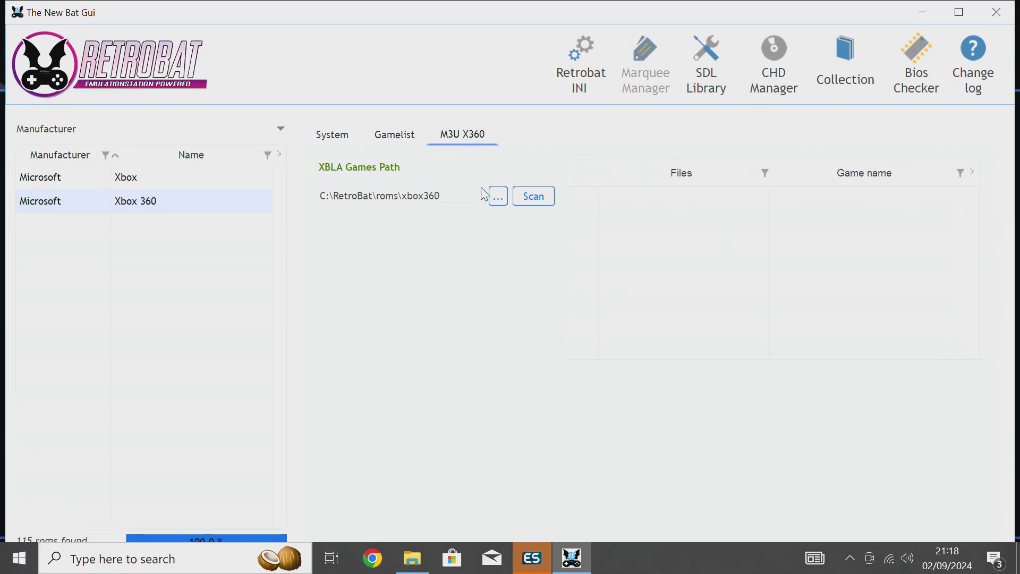
{"action": "left_click", "coordinate": [538, 200]}
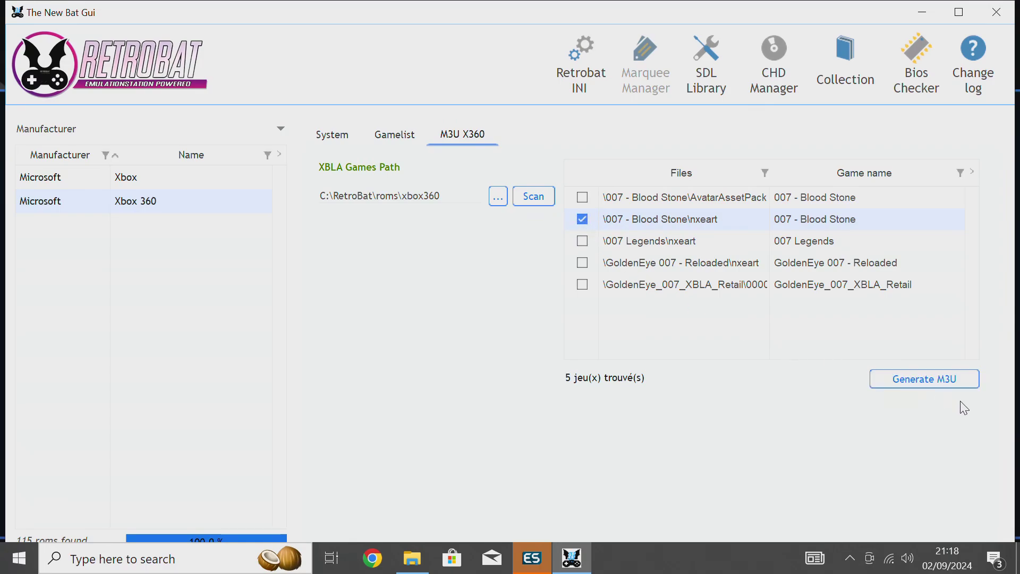
{"action": "left_click", "coordinate": [945, 387]}
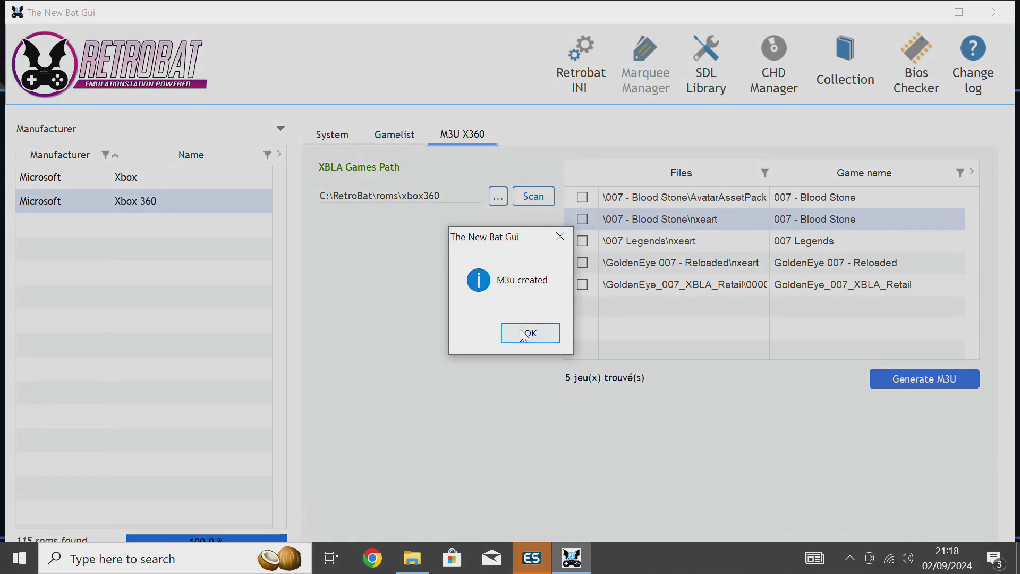
{"action": "left_click", "coordinate": [532, 335]}
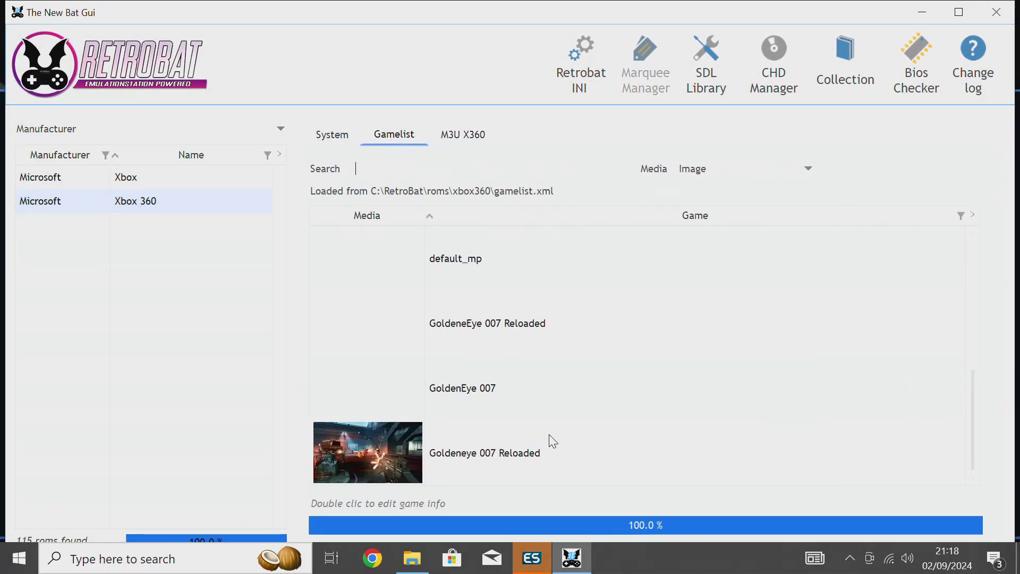
Step: Save Blood Stone 007's gamelist entry with path ./007 - Blood Stone.m3u, then close EmulationStation
{"action": "scroll", "coordinate": [511, 386], "scroll_direction": "down", "scroll_amount": 3}
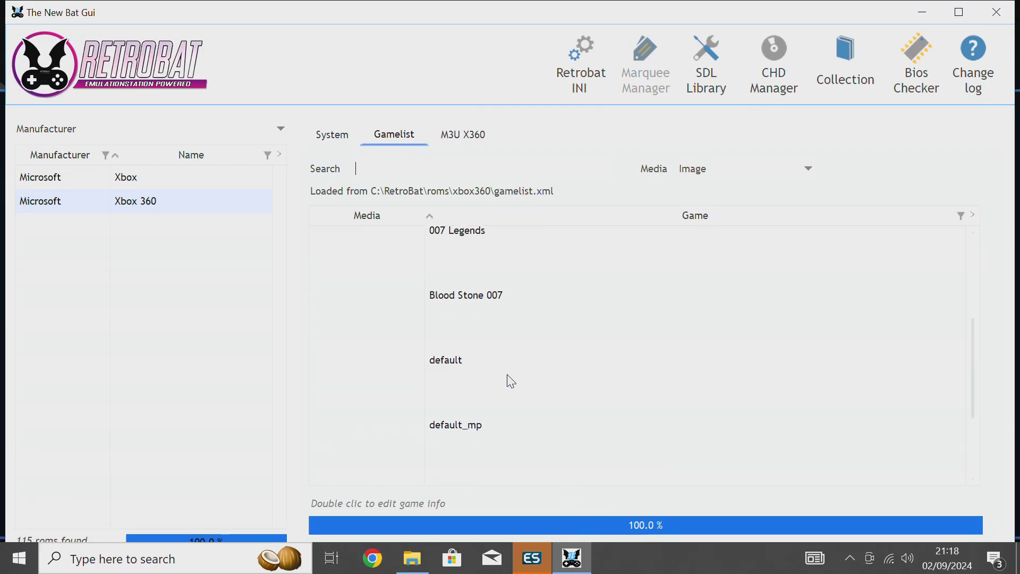
{"action": "double_click", "coordinate": [470, 271]}
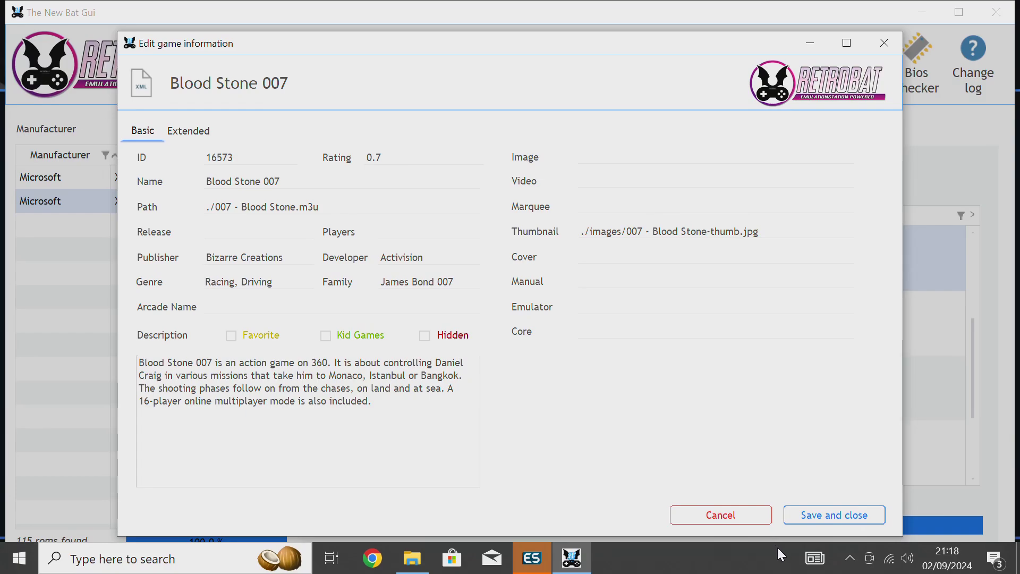
{"action": "left_click", "coordinate": [805, 519]}
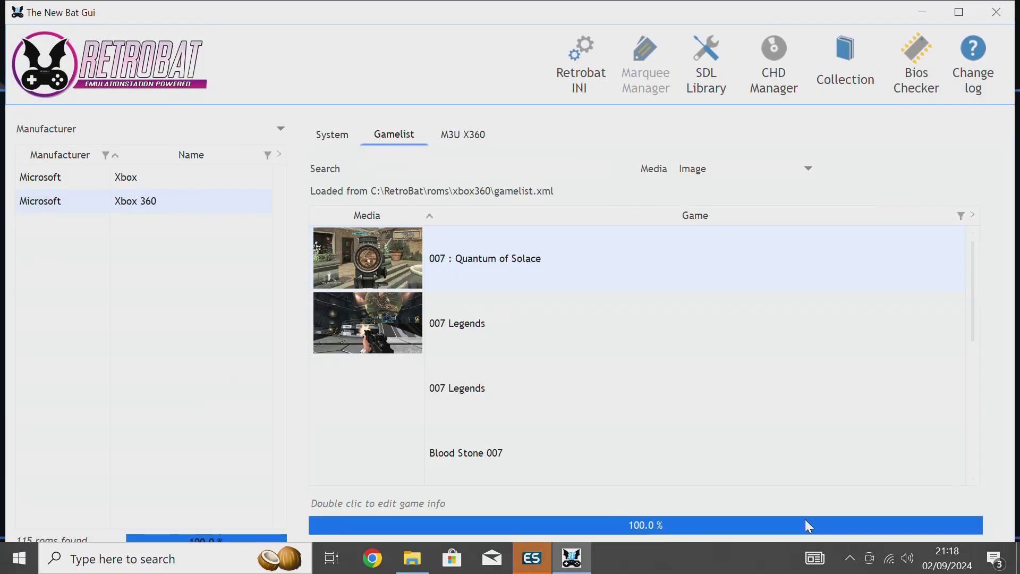
{"action": "right_click", "coordinate": [531, 558]}
{"action": "left_click", "coordinate": [533, 521]}
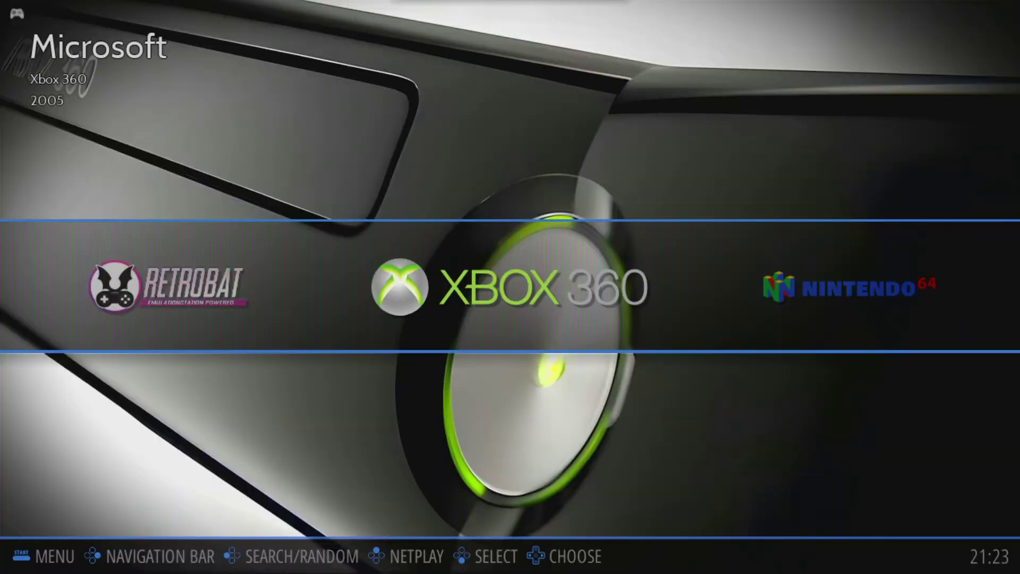
Step: Switch 007 : Quantum of Solace's emulator to XENIA-CANARY in its advanced game options
{"action": "key", "text": "Return"}
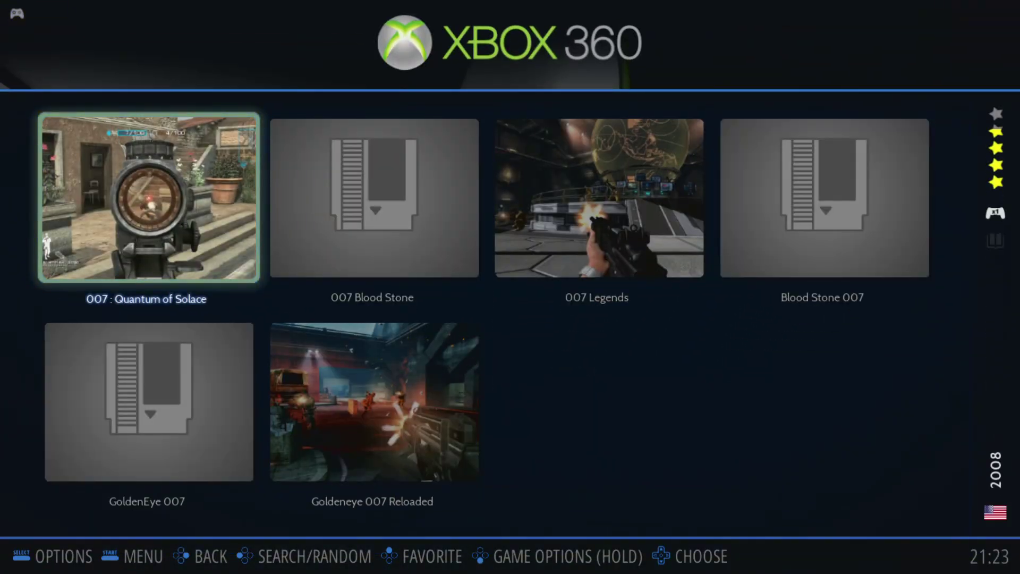
{"action": "key", "text": "Return"}
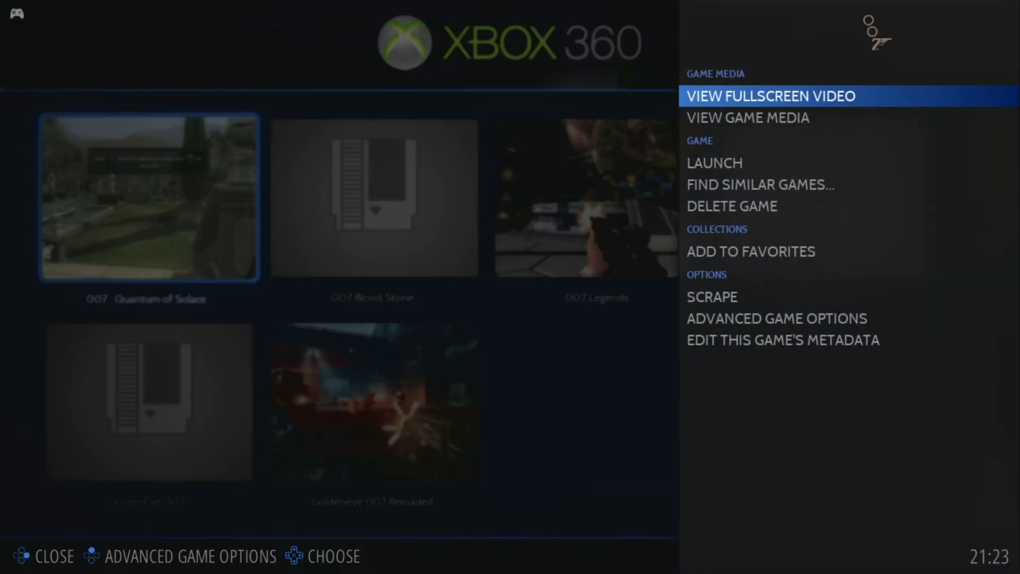
{"action": "key", "text": "Down"}
{"action": "key", "text": "Down"}
{"action": "key", "text": "Down"}
{"action": "key", "text": "Down"}
{"action": "key", "text": "Down"}
{"action": "key", "text": "Down"}
{"action": "key", "text": "Down"}
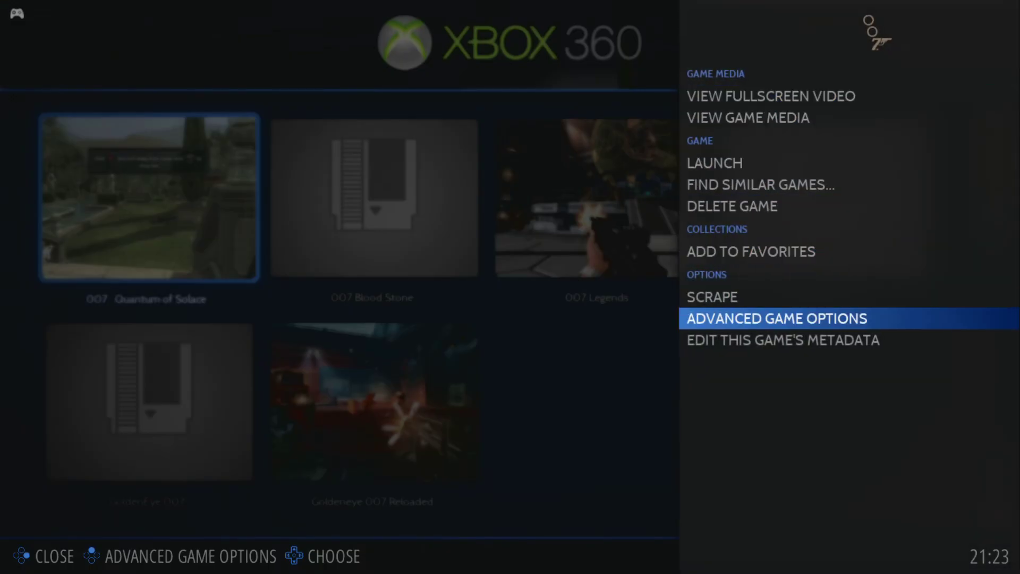
{"action": "key", "text": "Return"}
{"action": "key", "text": "Right"}
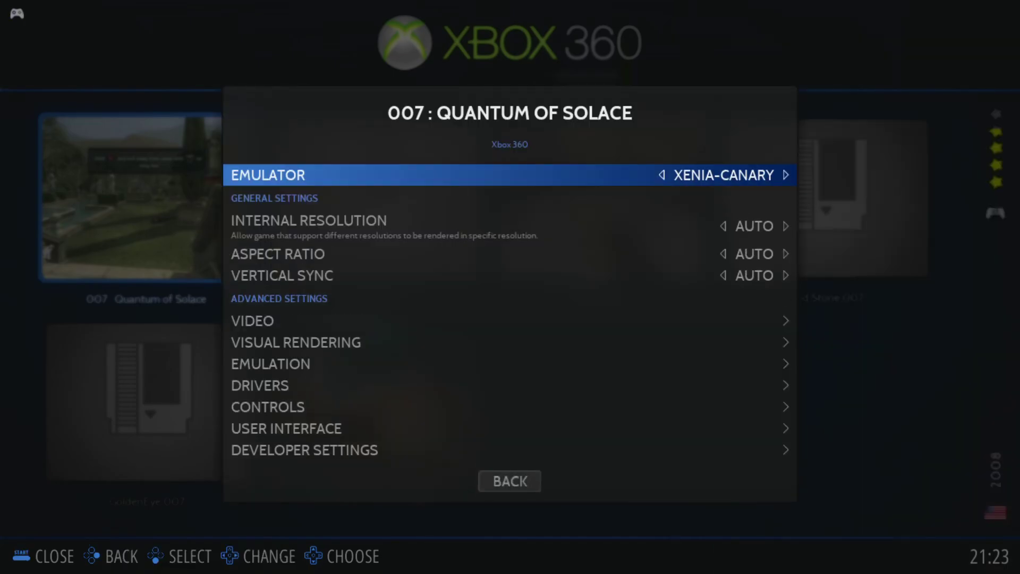
Step: Leave the game options and launch 007 : Quantum of Solace
{"action": "key", "text": "Down"}
{"action": "key", "text": "Down"}
{"action": "key", "text": "Down"}
{"action": "key", "text": "Down"}
{"action": "key", "text": "Down"}
{"action": "key", "text": "Down"}
{"action": "key", "text": "Down"}
{"action": "key", "text": "Down"}
{"action": "key", "text": "Down"}
{"action": "key", "text": "Down"}
{"action": "key", "text": "Down"}
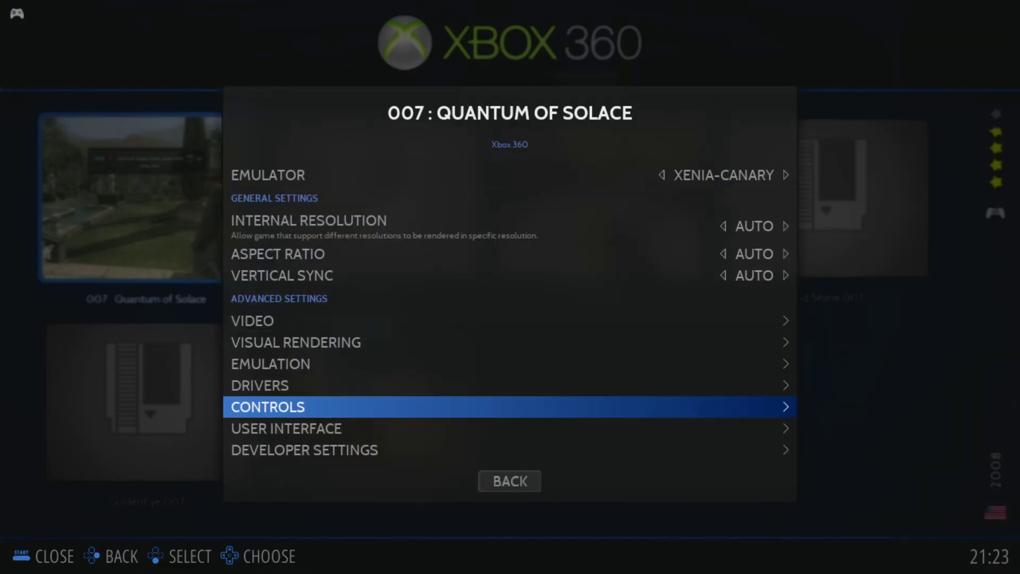
{"action": "key", "text": "Return"}
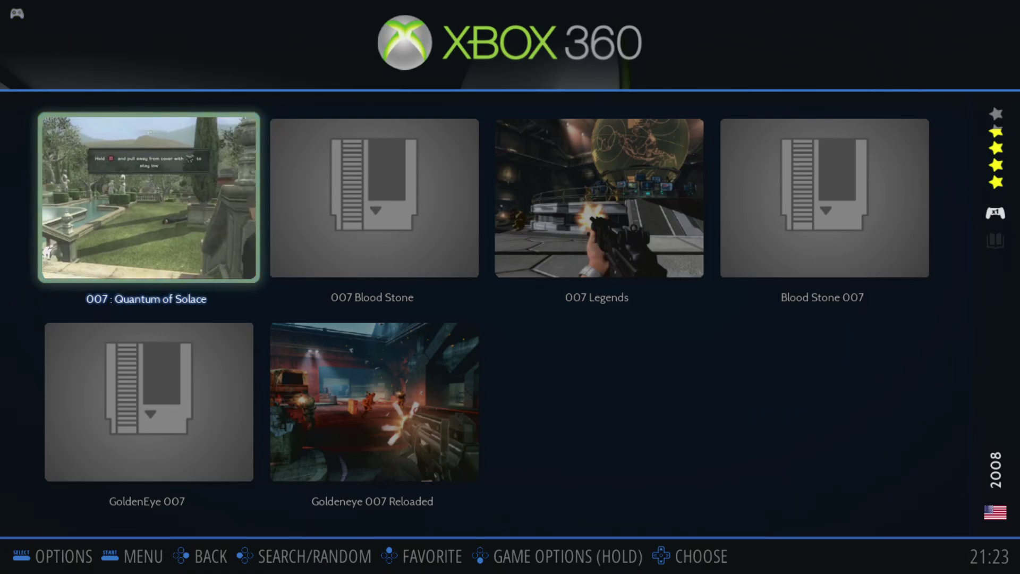
{"action": "key", "text": "Return"}
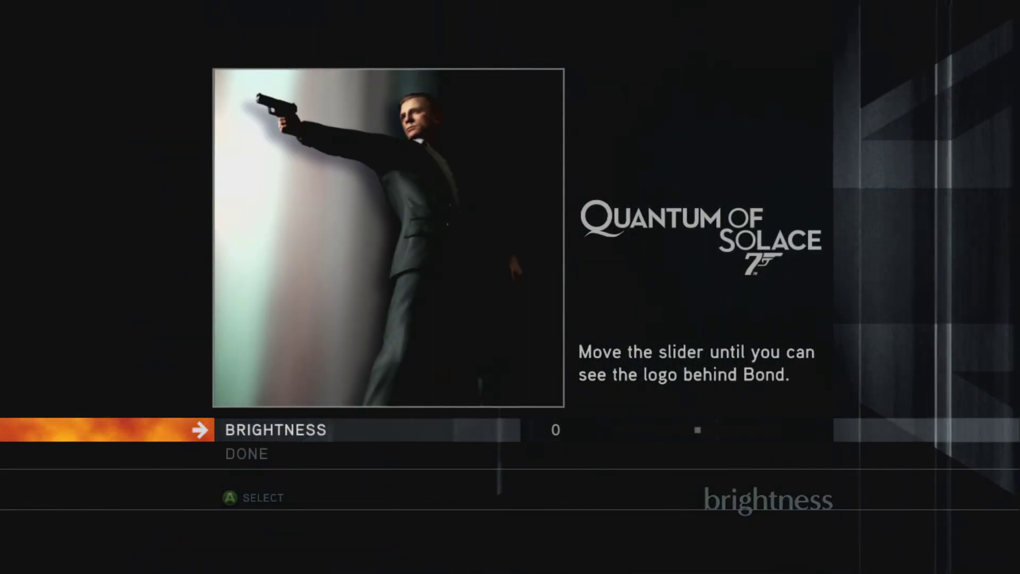
Step: Confirm Quantum of Solace's brightness calibration screen with brightness left at 0
{"action": "key", "text": "Down"}
{"action": "key", "text": "Up"}
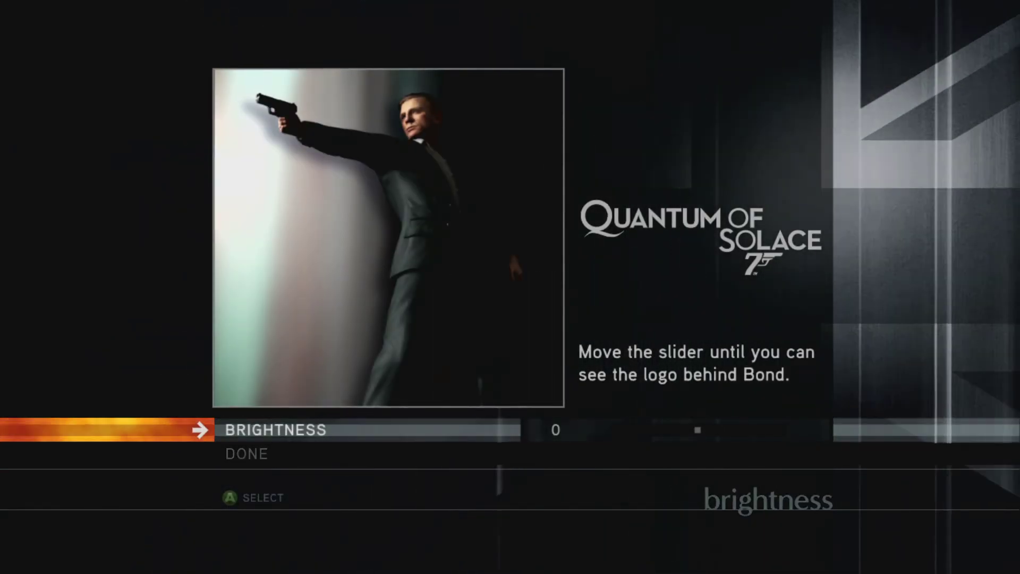
{"action": "key", "text": "Return"}
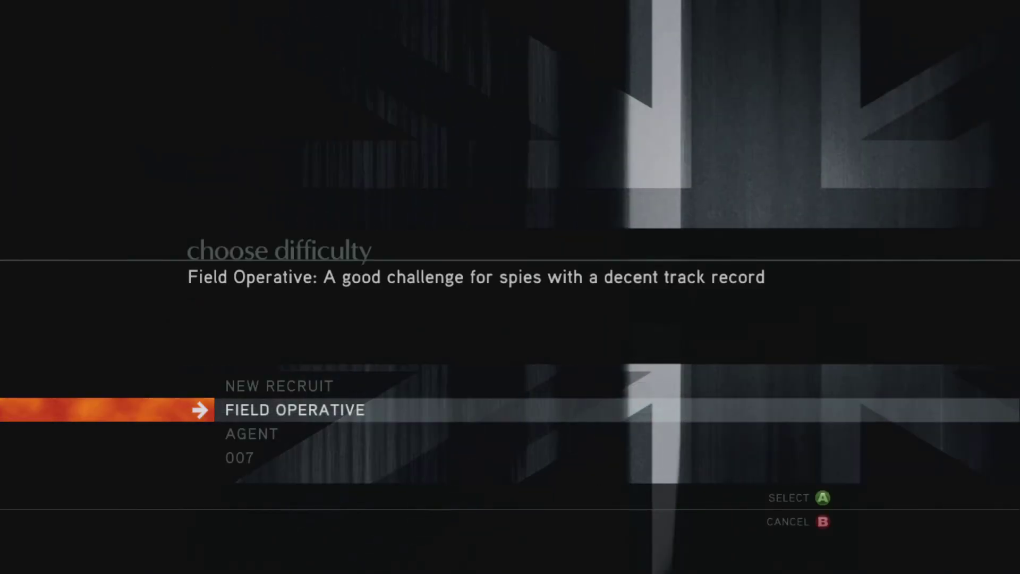
{"action": "key", "text": "Return"}
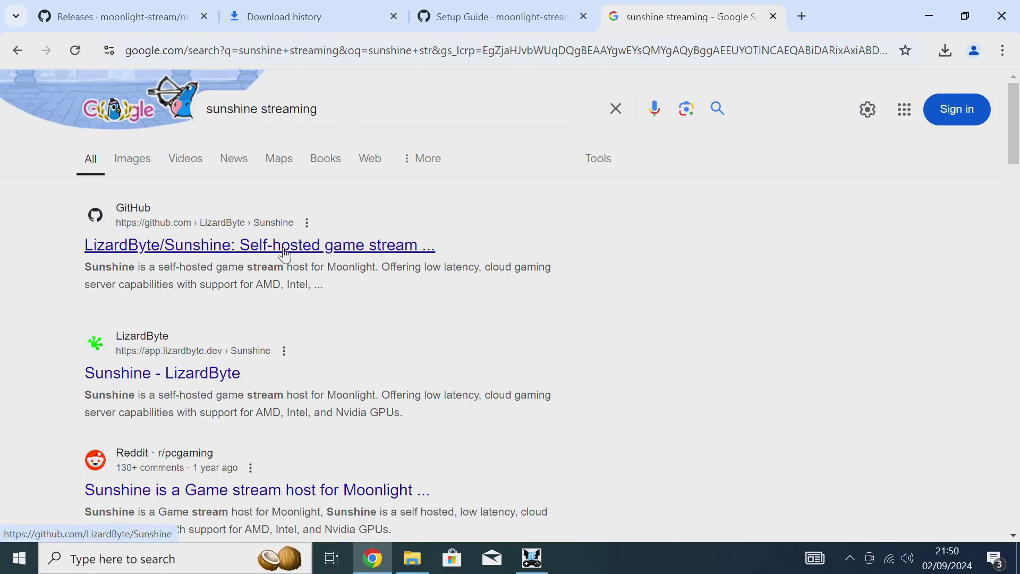
Step: Go from the LizardByte Sunshine result to the Latest v0.23.1 release page
{"action": "left_click", "coordinate": [216, 372]}
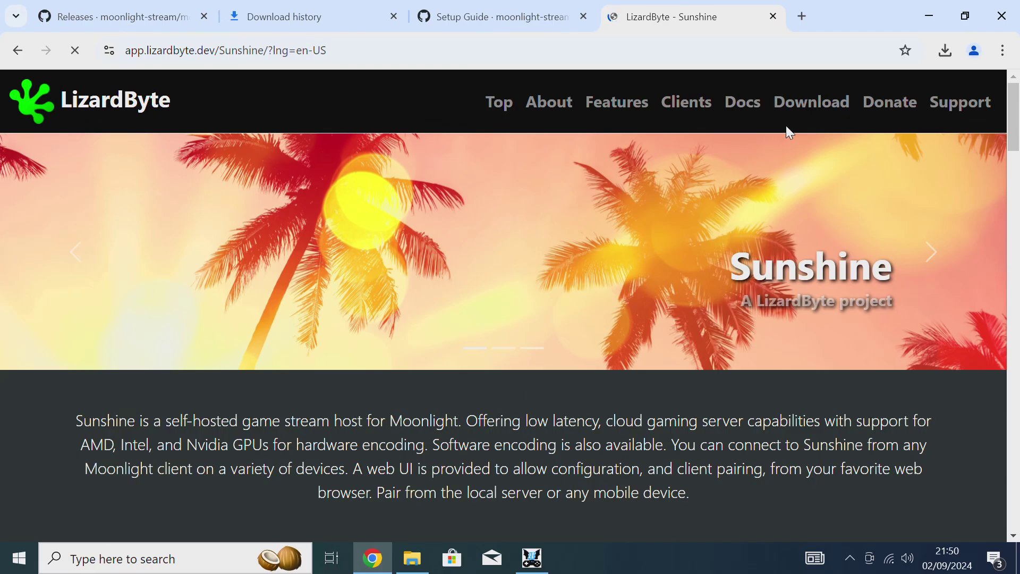
{"action": "left_click", "coordinate": [830, 101]}
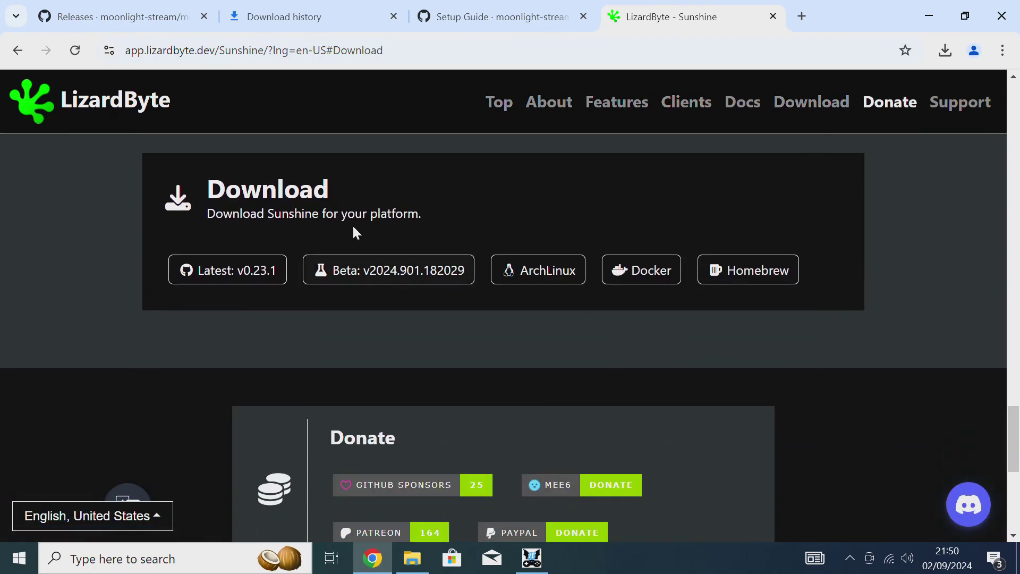
{"action": "left_click", "coordinate": [256, 276]}
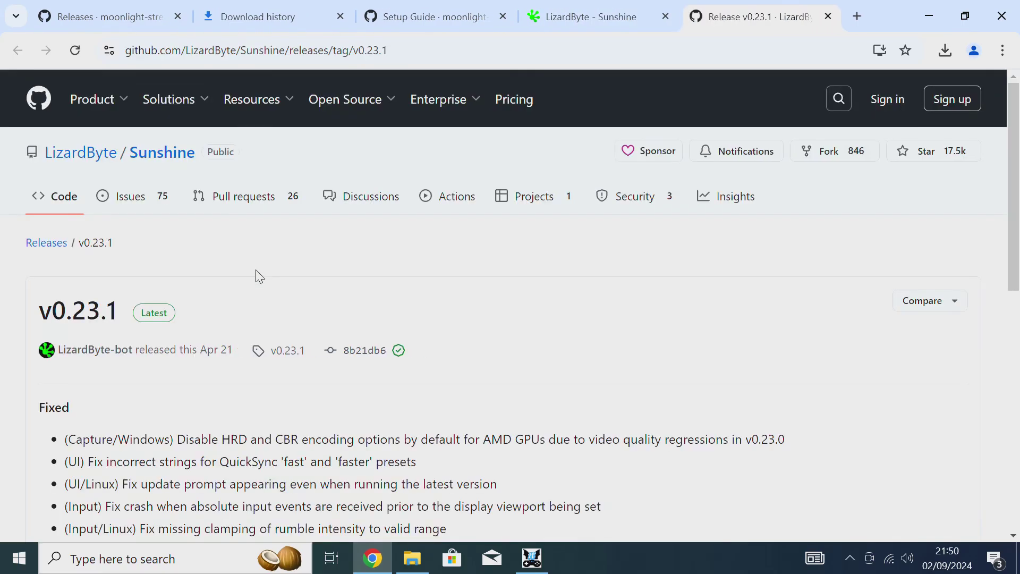
Step: Download sunshine-windows-installer.exe from the release Assets and run it
{"action": "scroll", "coordinate": [433, 354], "scroll_direction": "down", "scroll_amount": 10}
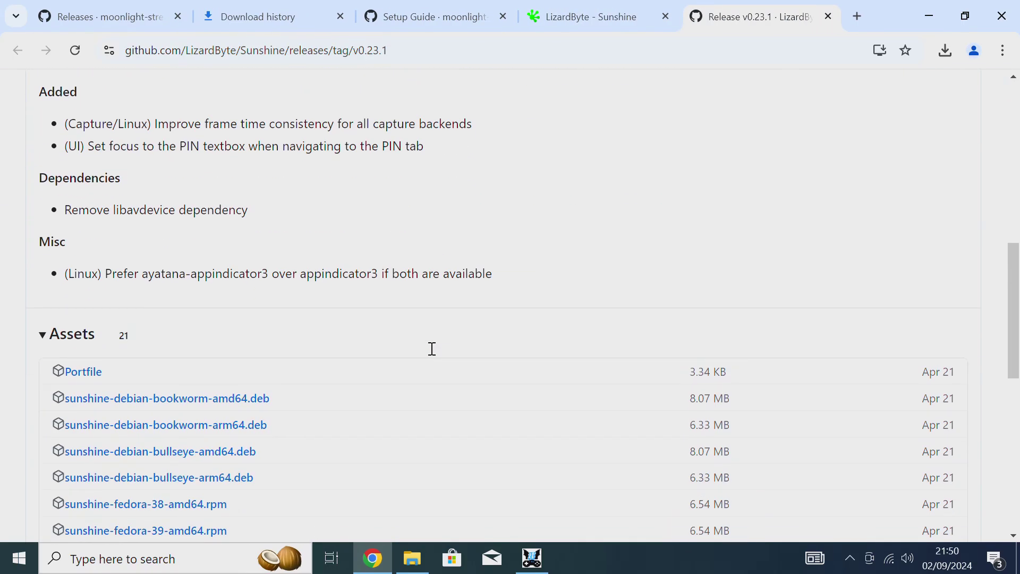
{"action": "scroll", "coordinate": [450, 326], "scroll_direction": "down", "scroll_amount": 5}
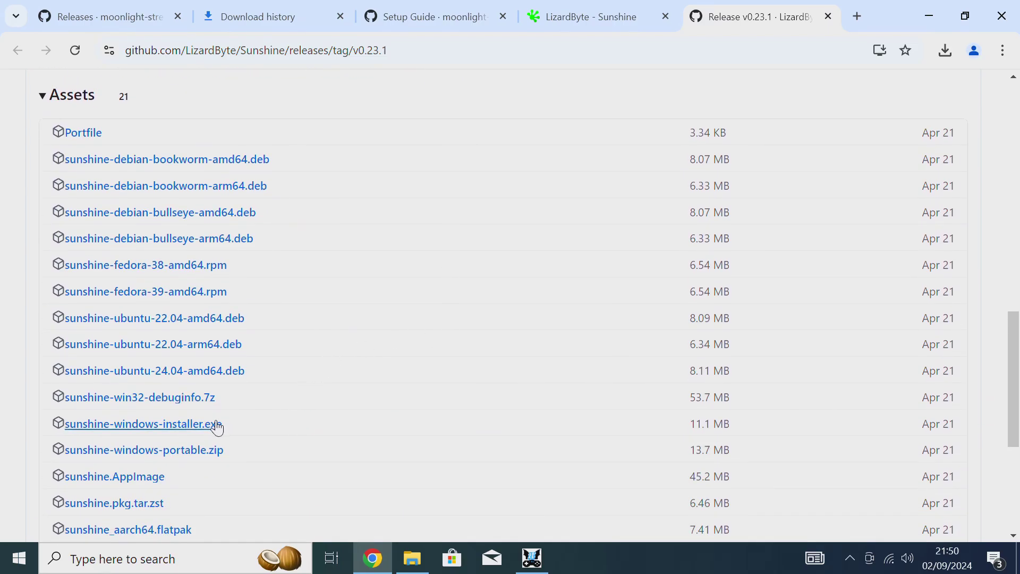
{"action": "left_click", "coordinate": [200, 428]}
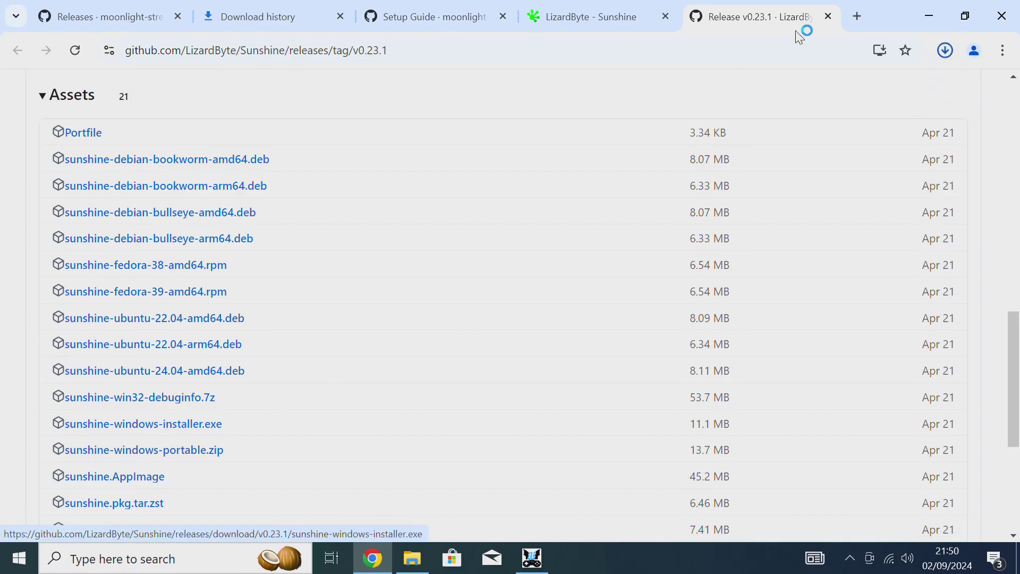
{"action": "left_click", "coordinate": [809, 91]}
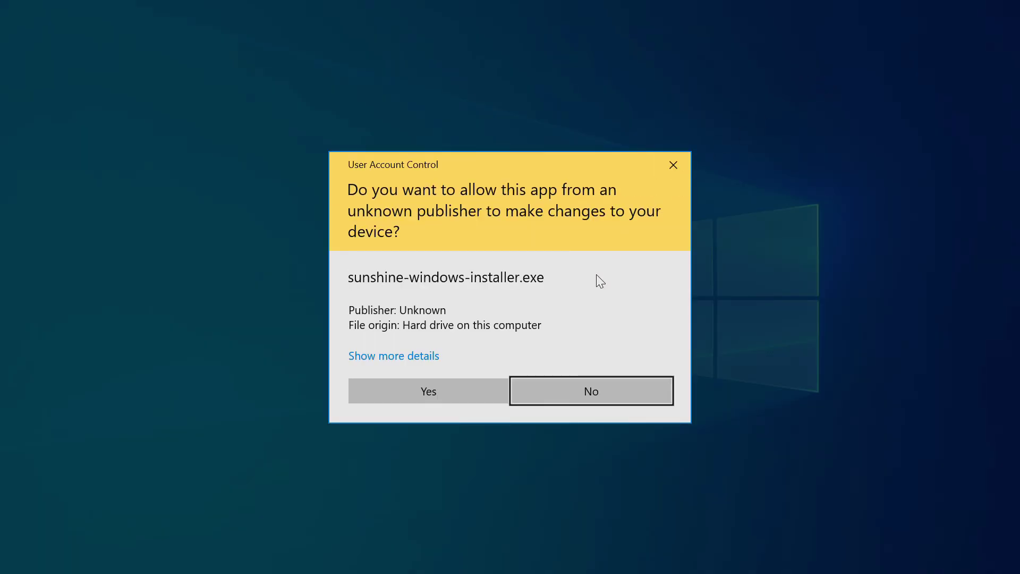
Step: Run Sunshine Setup, accepting the license, the C:\Program Files\Sunshine folder and the default Start Menu folder
{"action": "left_click", "coordinate": [449, 393]}
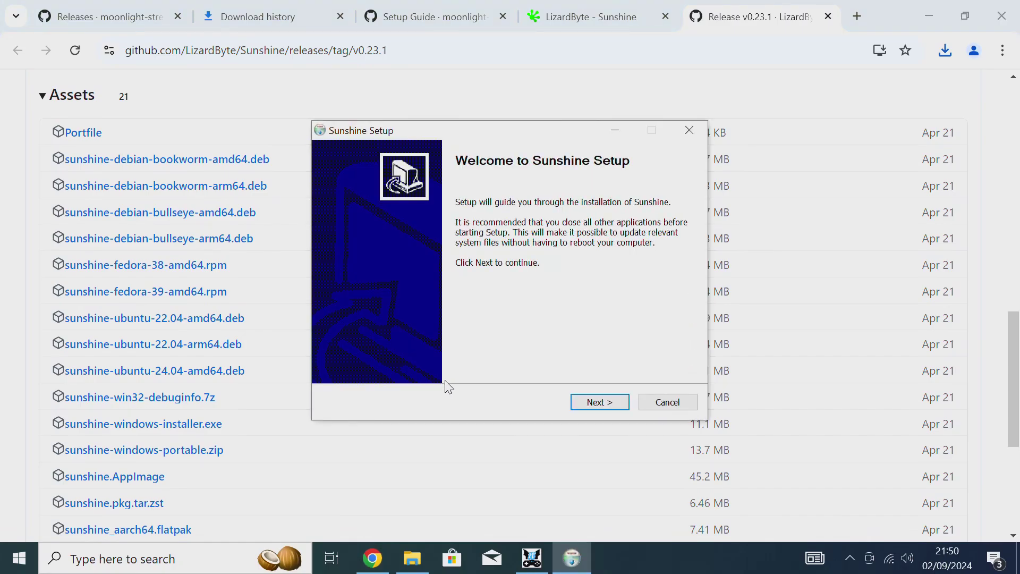
{"action": "left_click", "coordinate": [597, 402]}
{"action": "left_click", "coordinate": [615, 404]}
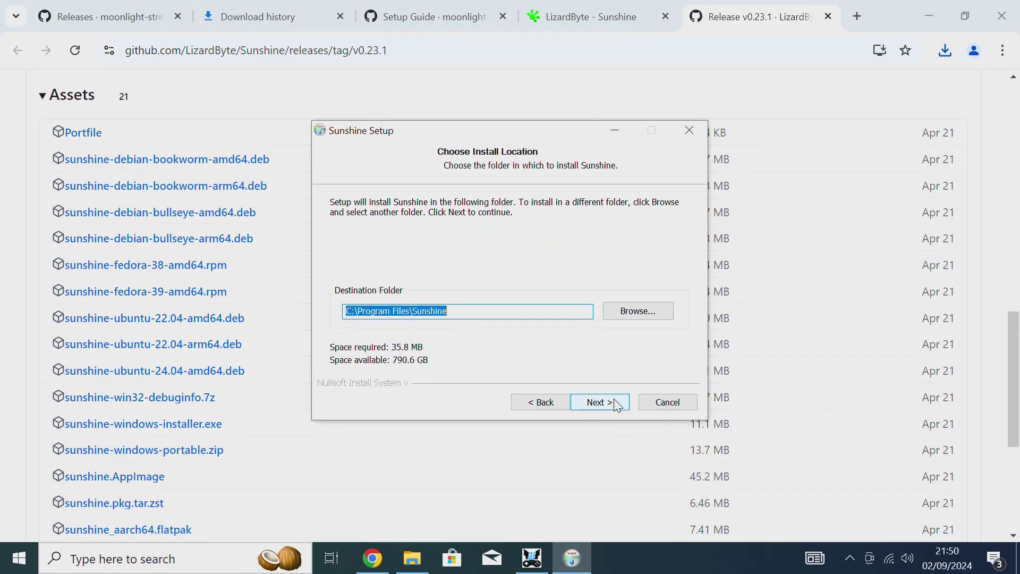
{"action": "left_click", "coordinate": [615, 404]}
{"action": "left_click", "coordinate": [616, 405]}
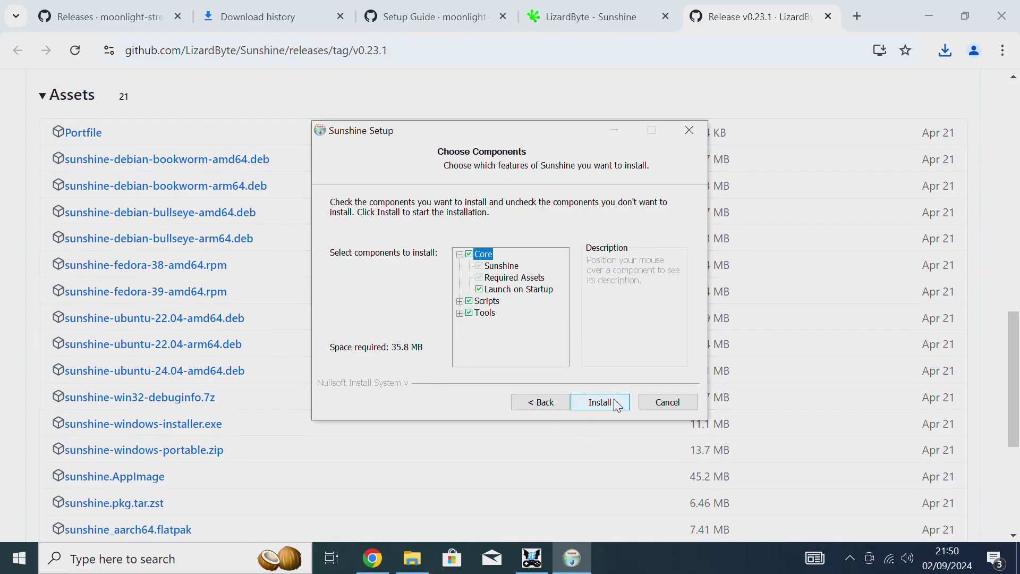
{"action": "left_click", "coordinate": [616, 406]}
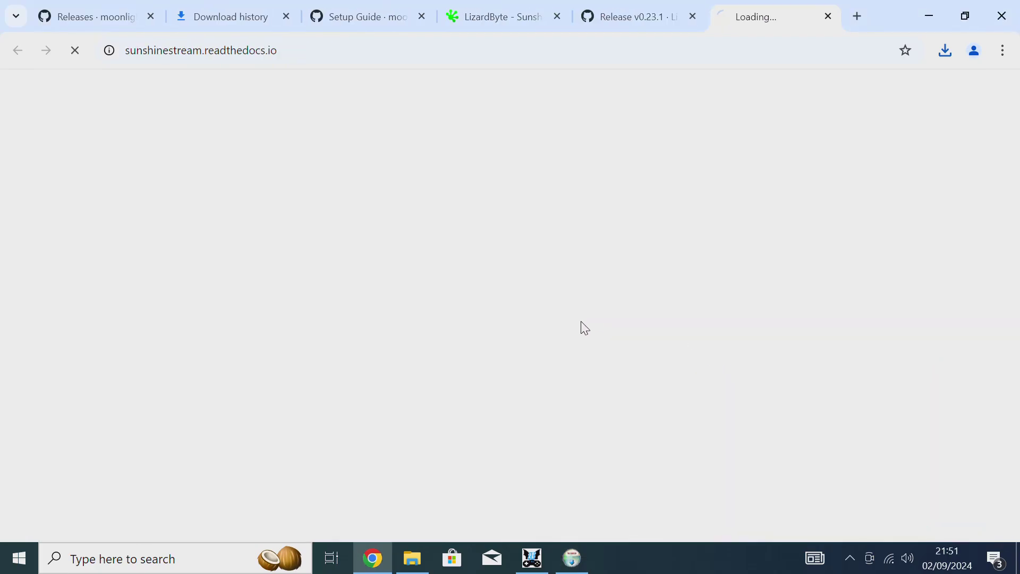
Step: Browse the Sunshine documentation in Chrome, then bring the finished Sunshine installer back up
{"action": "scroll", "coordinate": [604, 328], "scroll_direction": "down", "scroll_amount": 20}
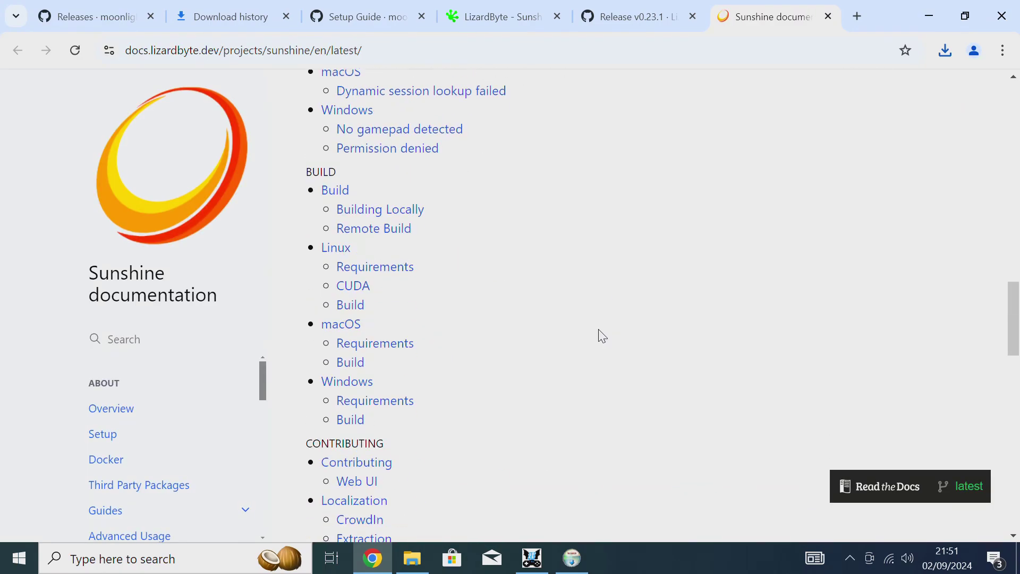
{"action": "scroll", "coordinate": [602, 336], "scroll_direction": "up", "scroll_amount": 6}
{"action": "left_click", "coordinate": [851, 558]}
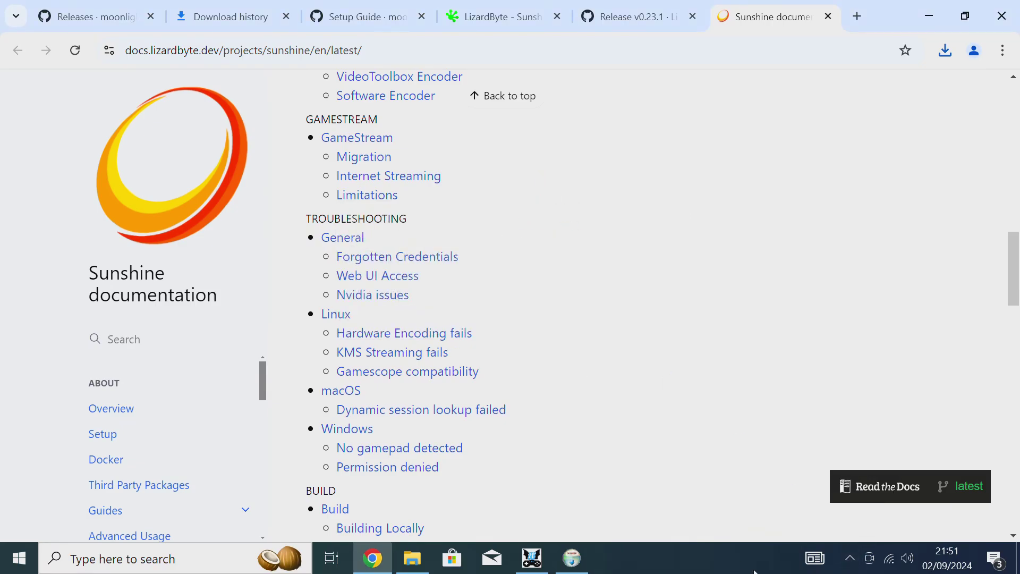
{"action": "left_click", "coordinate": [572, 558]}
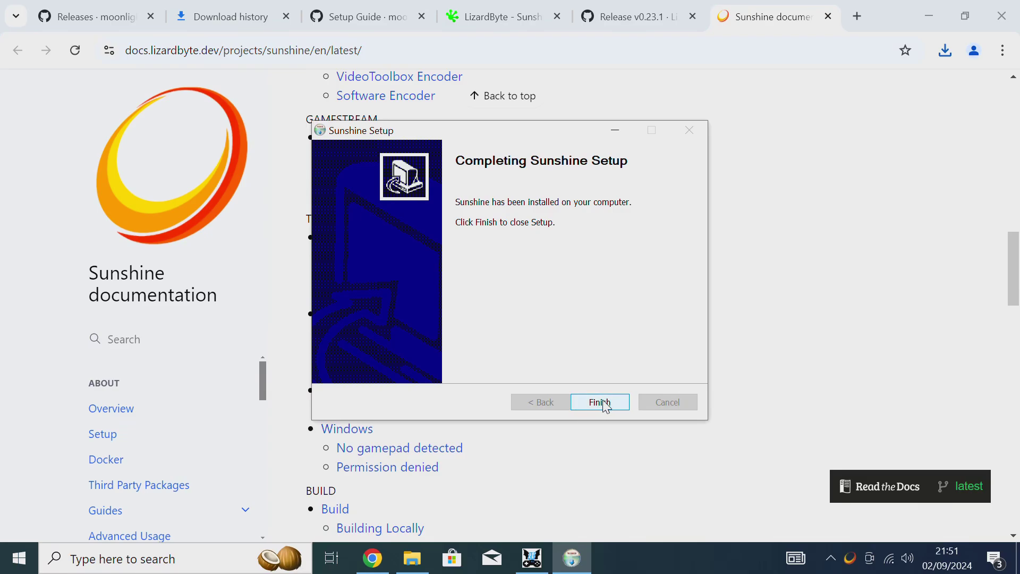
Step: Finish Sunshine Setup and choose Open Sunshine from the tray icon
{"action": "left_click", "coordinate": [602, 404]}
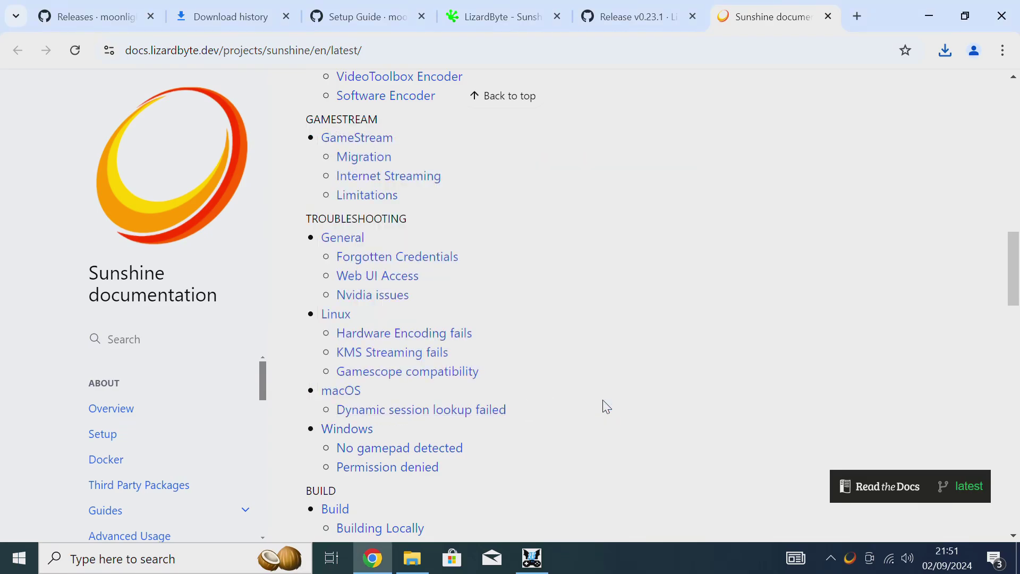
{"action": "right_click", "coordinate": [850, 558]}
{"action": "left_click", "coordinate": [893, 491]}
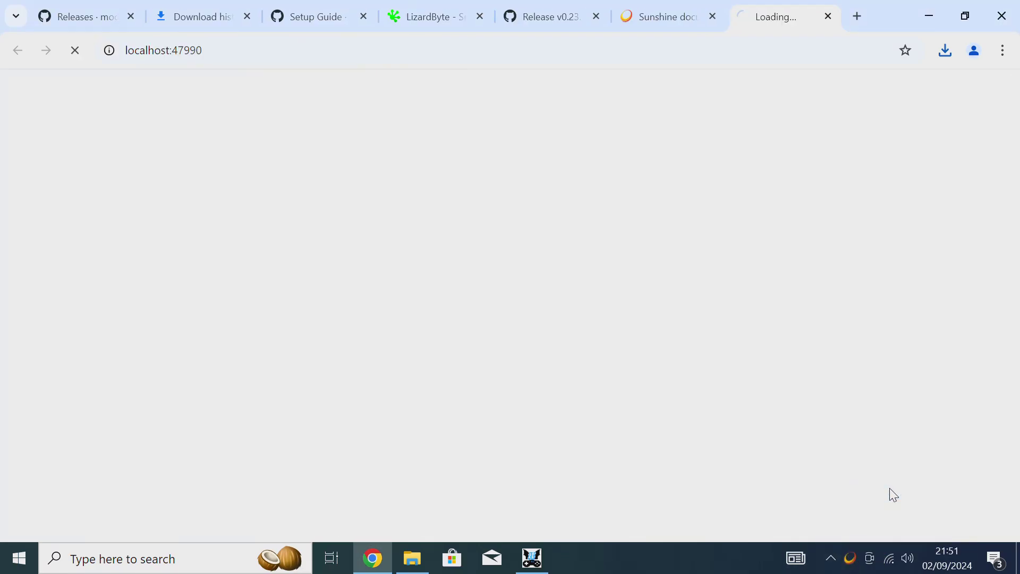
Step: Bypass the certificate warning to reach the Sunshine welcome page at localhost:47990
{"action": "left_click", "coordinate": [320, 455]}
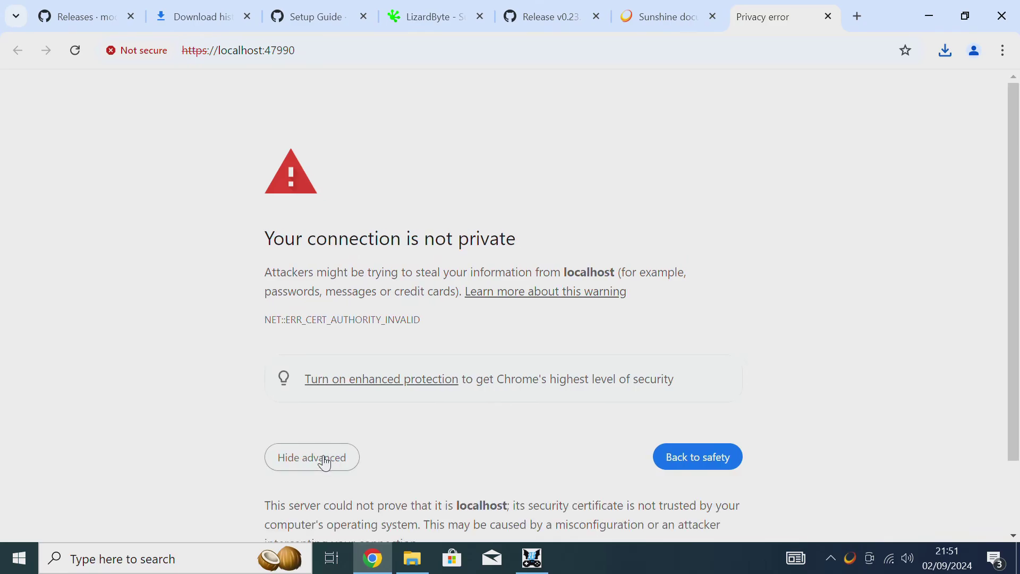
{"action": "scroll", "coordinate": [419, 433], "scroll_direction": "down", "scroll_amount": 2}
{"action": "left_click", "coordinate": [353, 494]}
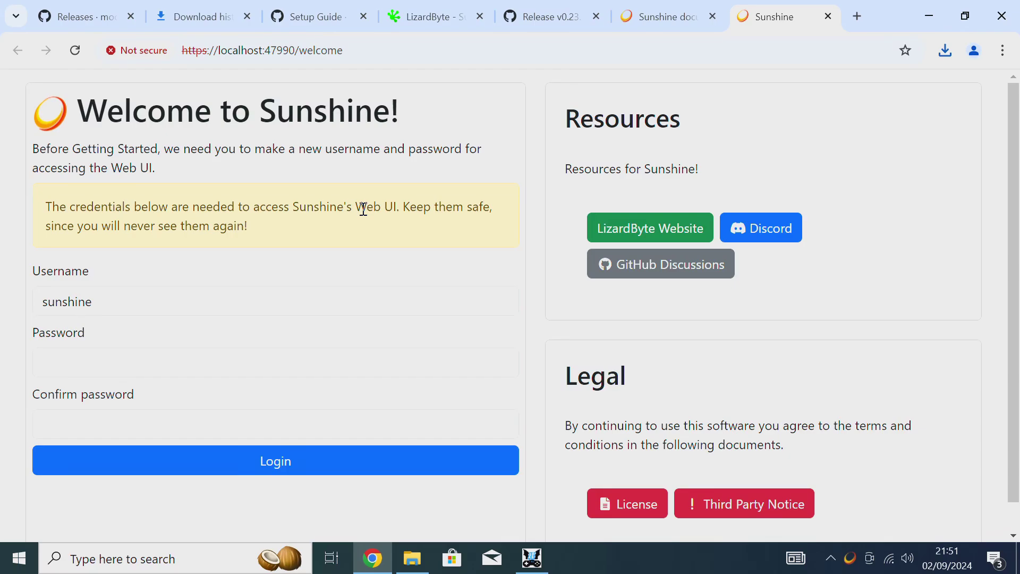
Step: Enter a password and its confirmation for the sunshine web login
{"action": "scroll", "coordinate": [362, 208], "scroll_direction": "down", "scroll_amount": 1}
{"action": "scroll", "coordinate": [364, 208], "scroll_direction": "up", "scroll_amount": 1}
{"action": "left_click", "coordinate": [104, 356]}
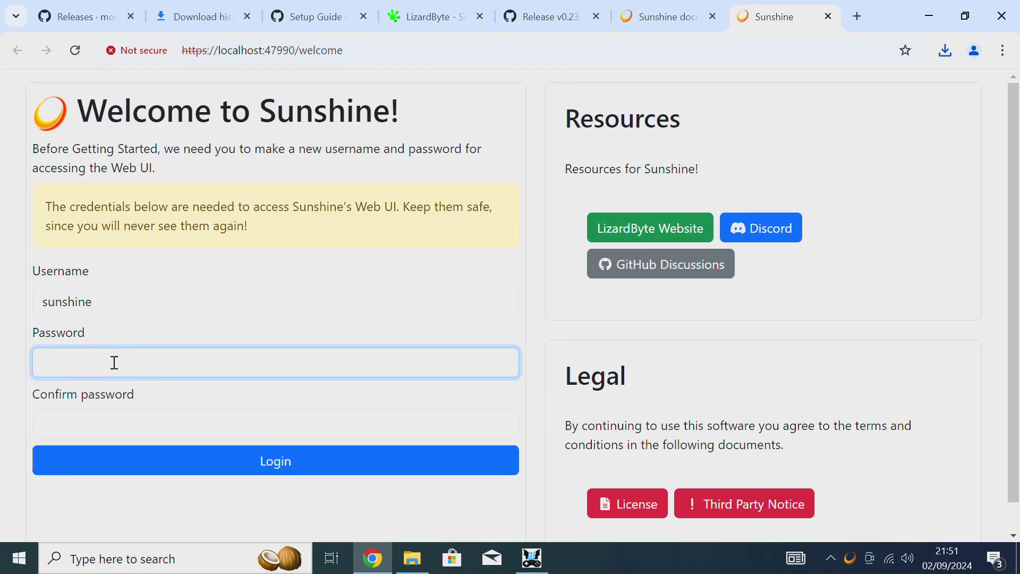
{"action": "type", "text": "•••••••"}
{"action": "scroll", "coordinate": [142, 362], "scroll_direction": "down", "scroll_amount": 1}
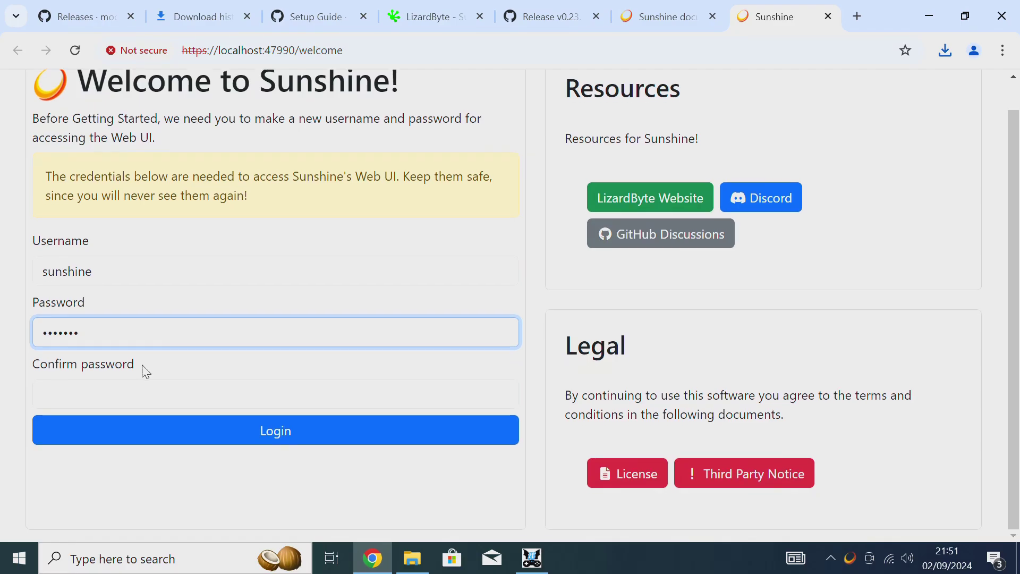
{"action": "left_click", "coordinate": [99, 388]}
{"action": "type", "text": "•••"}
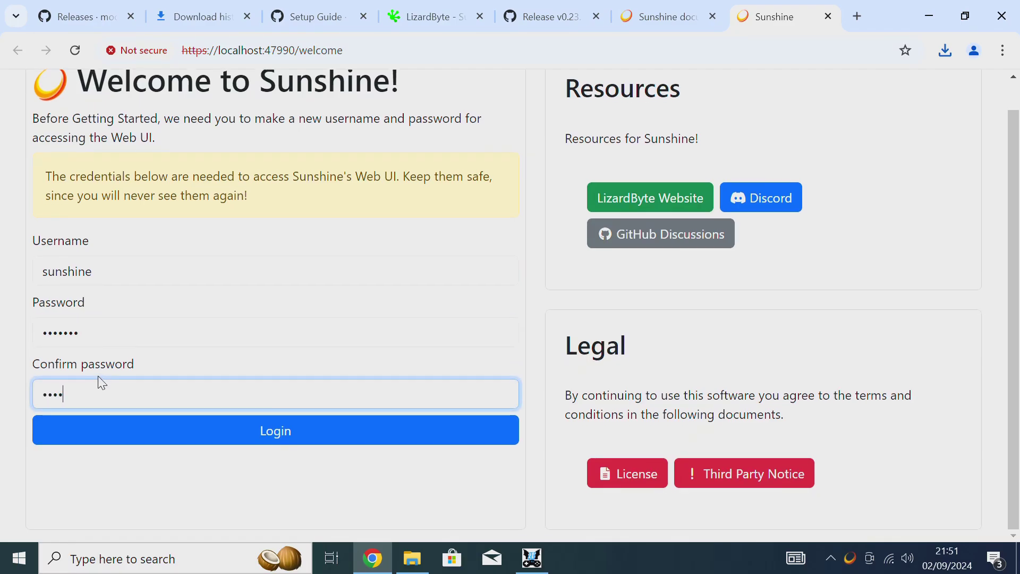
Step: Retype the password and its confirmation so they match, and save the credentials
{"action": "double_click", "coordinate": [104, 323]}
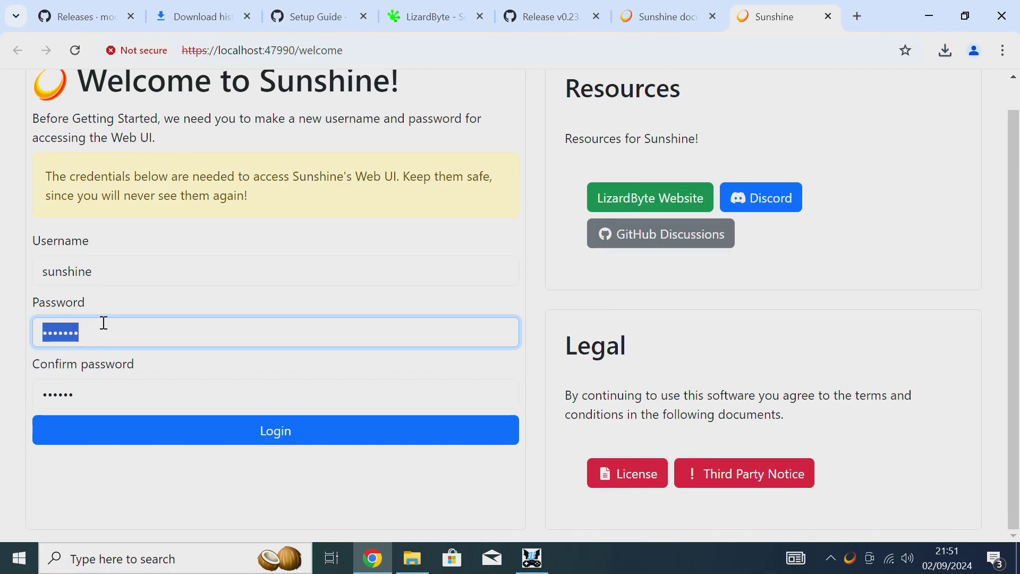
{"action": "type", "text": "••••••••"}
{"action": "key", "text": "Tab"}
{"action": "type", "text": "••••••••"}
{"action": "left_click", "coordinate": [158, 435]}
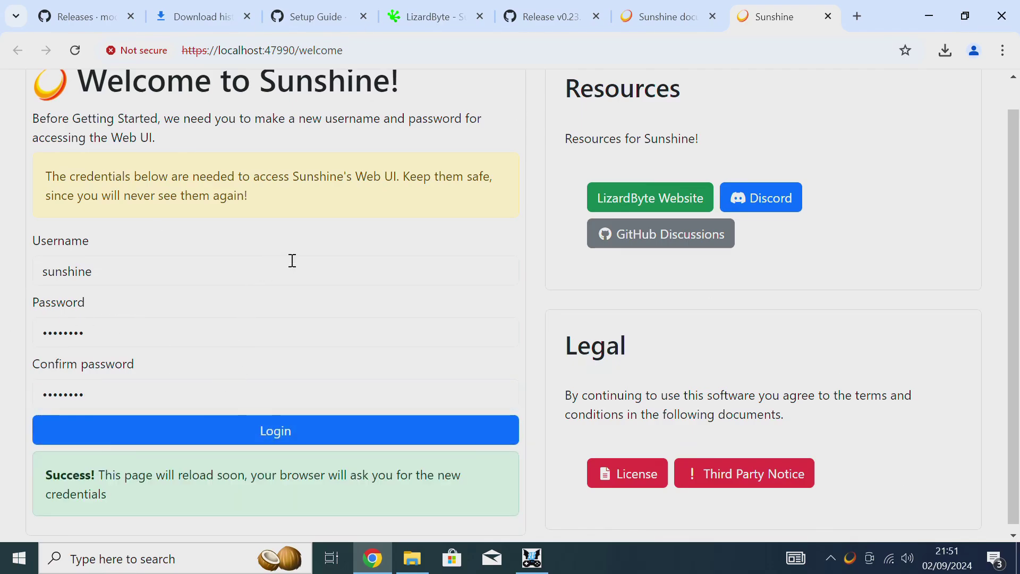
{"action": "scroll", "coordinate": [294, 262], "scroll_direction": "down", "scroll_amount": 1}
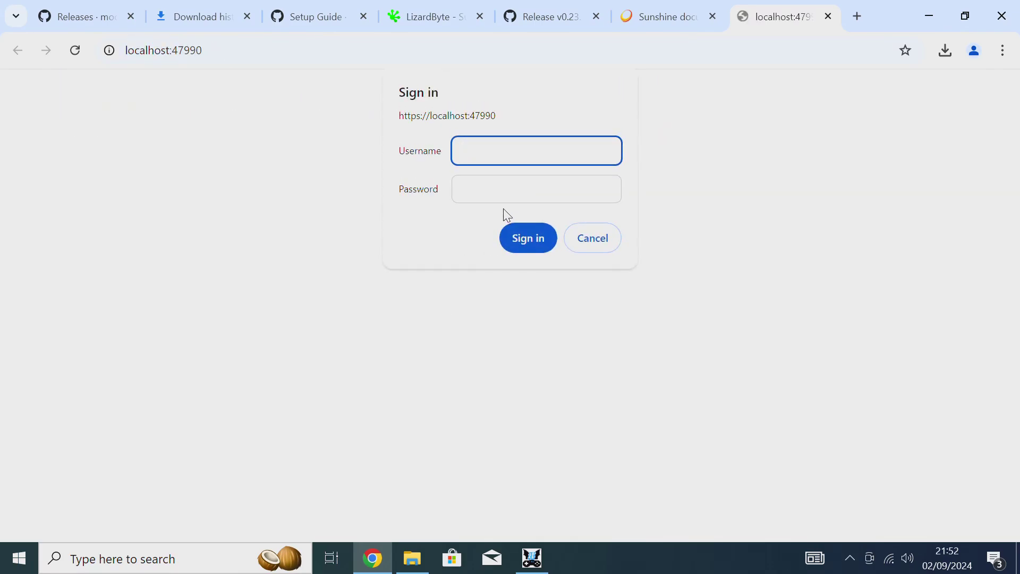
Step: Sign in with the new credentials and go to the Applications page's new-application form
{"action": "key", "text": "Tab"}
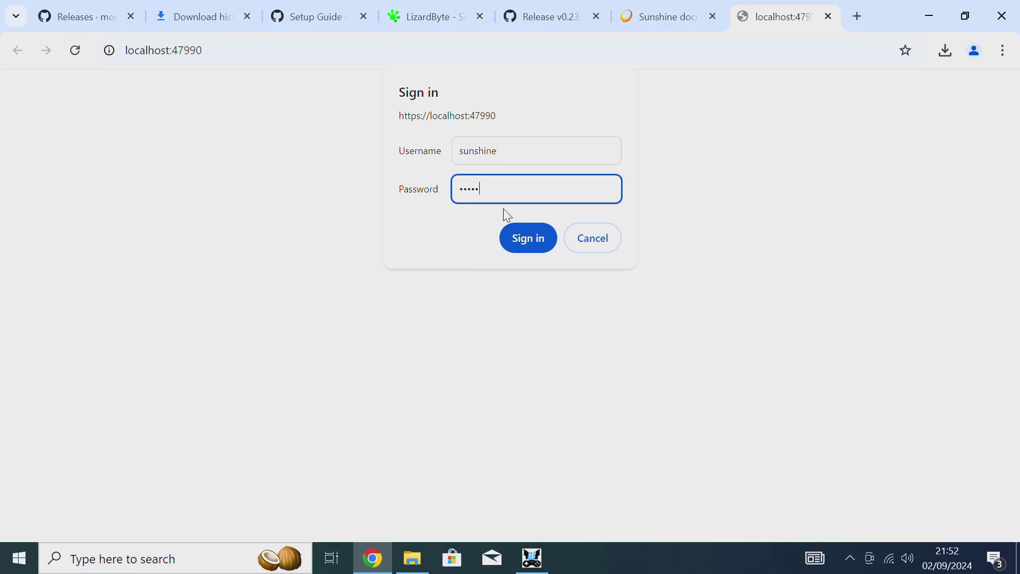
{"action": "key", "text": "Return"}
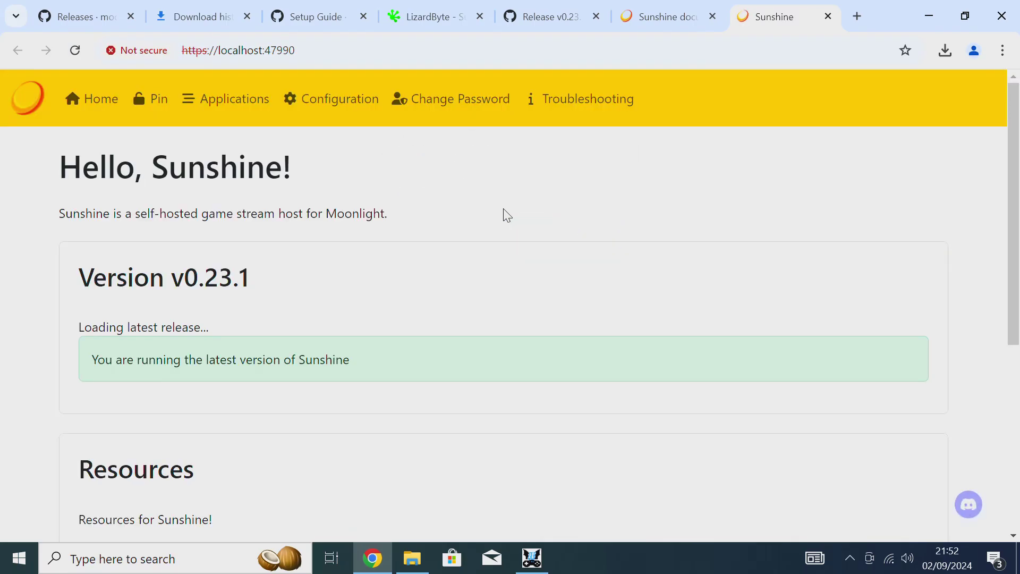
{"action": "left_click", "coordinate": [235, 99]}
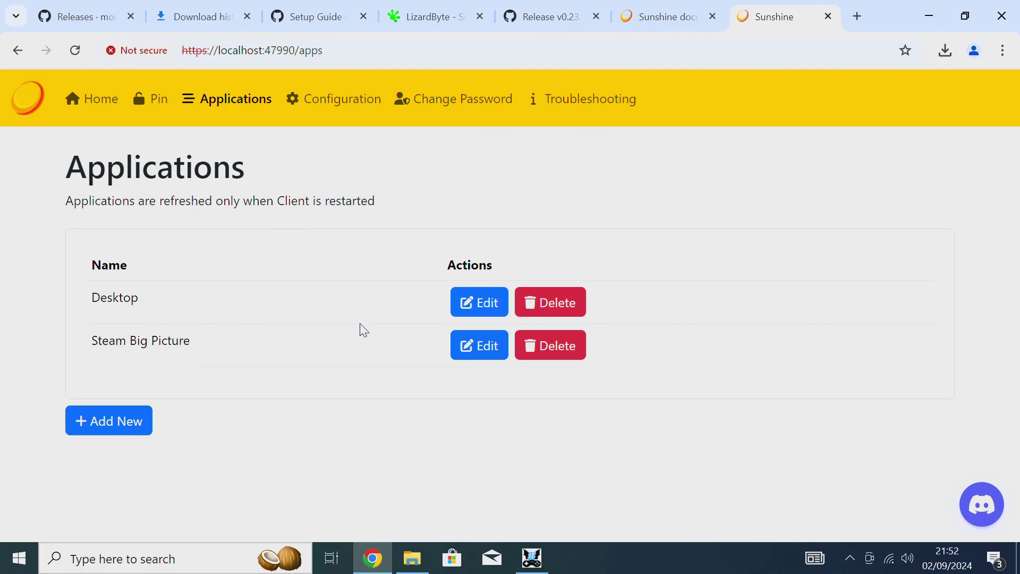
{"action": "left_click", "coordinate": [126, 433]}
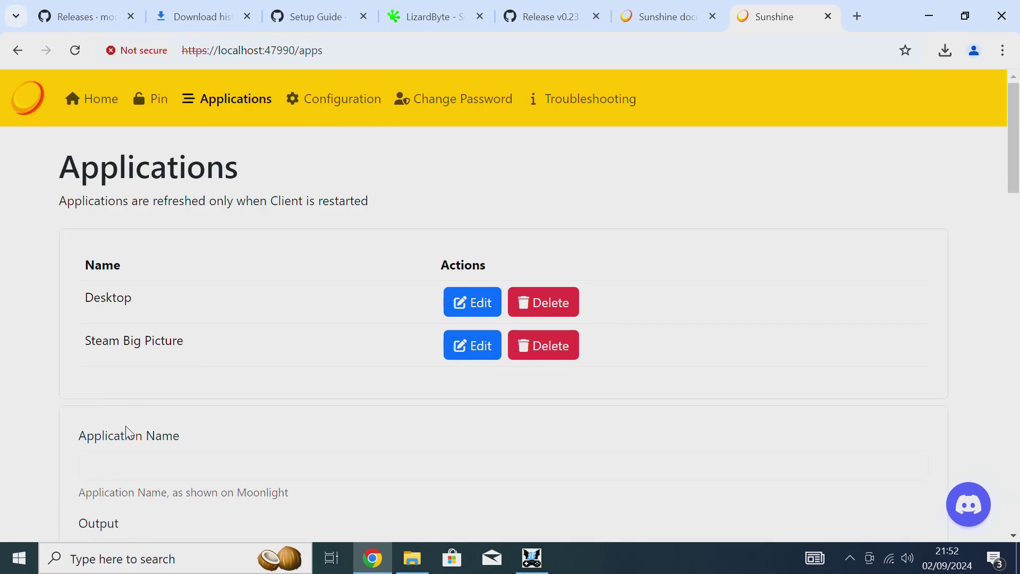
Step: Name the new application 'Retrobat'
{"action": "scroll", "coordinate": [251, 309], "scroll_direction": "down", "scroll_amount": 4}
{"action": "left_click", "coordinate": [219, 222]}
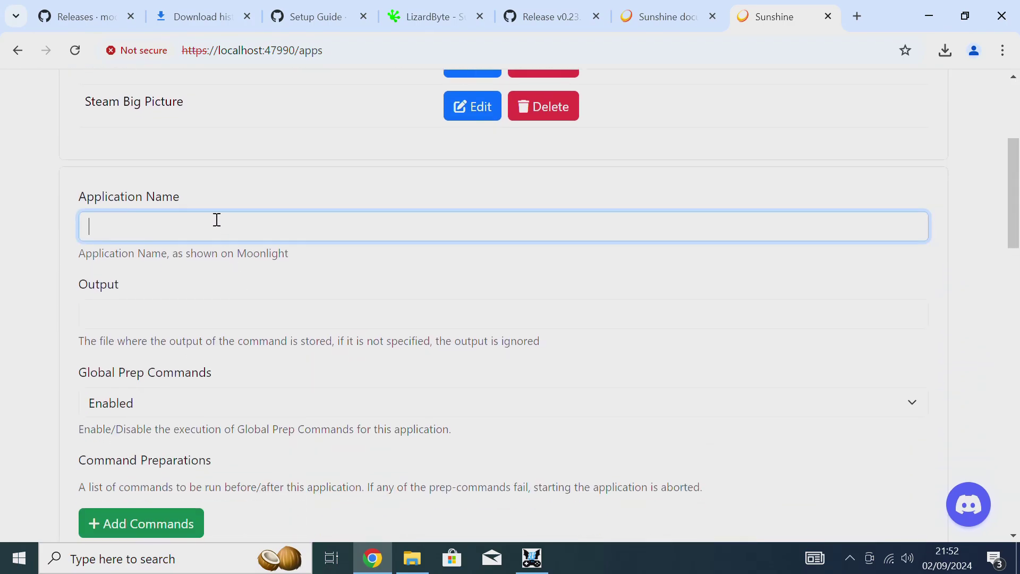
{"action": "type", "text": "Retrobaty"}
{"action": "key", "text": "BackSpace"}
Step: Enter the detached command C:\RetroBat\retrobat.exe
{"action": "scroll", "coordinate": [114, 474], "scroll_direction": "down", "scroll_amount": 2}
{"action": "scroll", "coordinate": [358, 285], "scroll_direction": "down", "scroll_amount": 2}
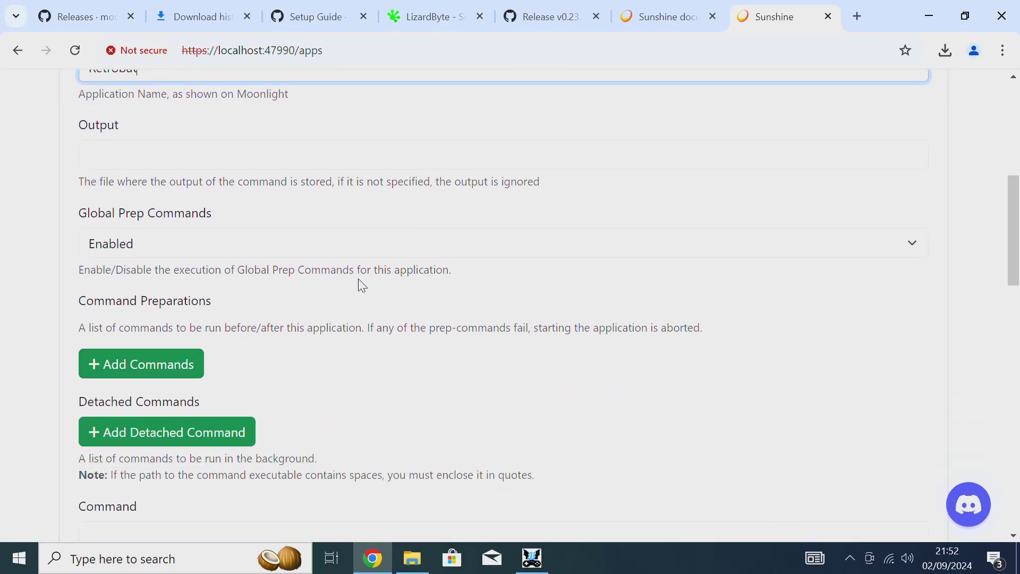
{"action": "scroll", "coordinate": [358, 285], "scroll_direction": "down", "scroll_amount": 3}
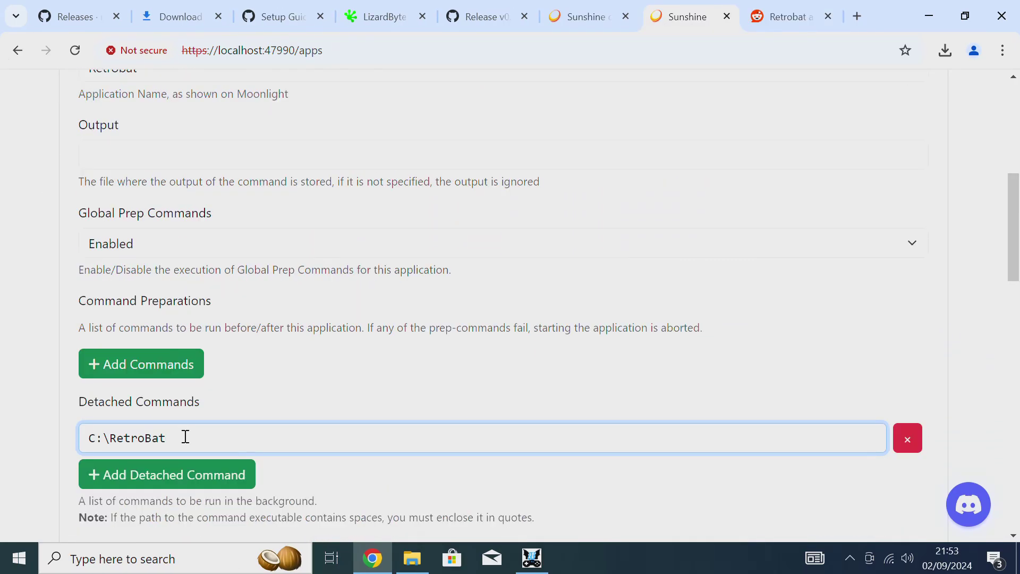
{"action": "type", "text": "reto"}
{"action": "key", "text": "BackSpace"}
{"action": "key", "text": "BackSpace"}
{"action": "key", "text": "BackSpace"}
{"action": "type", "text": "retrobat.exer"}
Step: Save the Retrobat application to Sunshine's Applications list
{"action": "scroll", "coordinate": [285, 314], "scroll_direction": "down", "scroll_amount": 10}
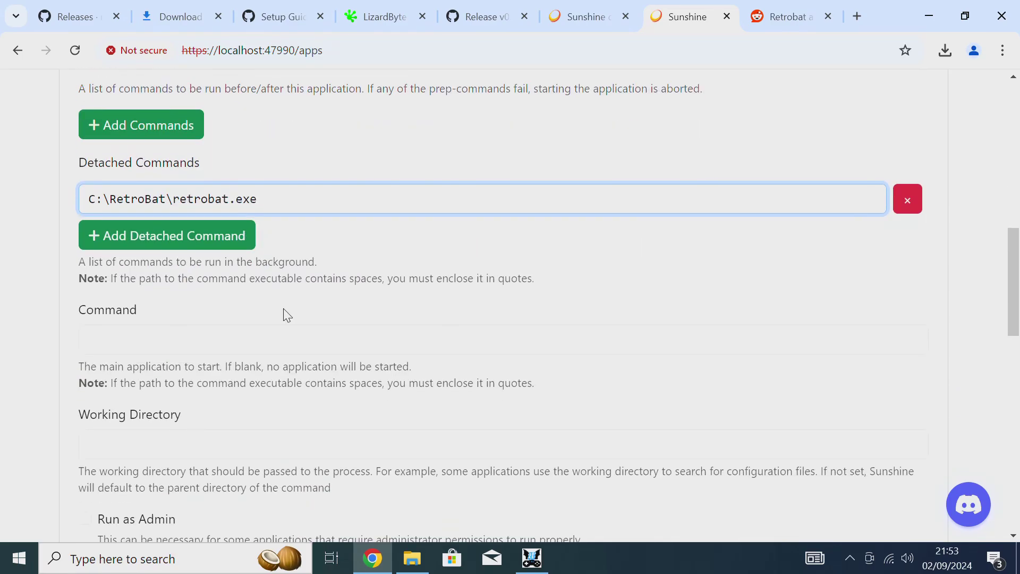
{"action": "scroll", "coordinate": [285, 314], "scroll_direction": "down", "scroll_amount": 5}
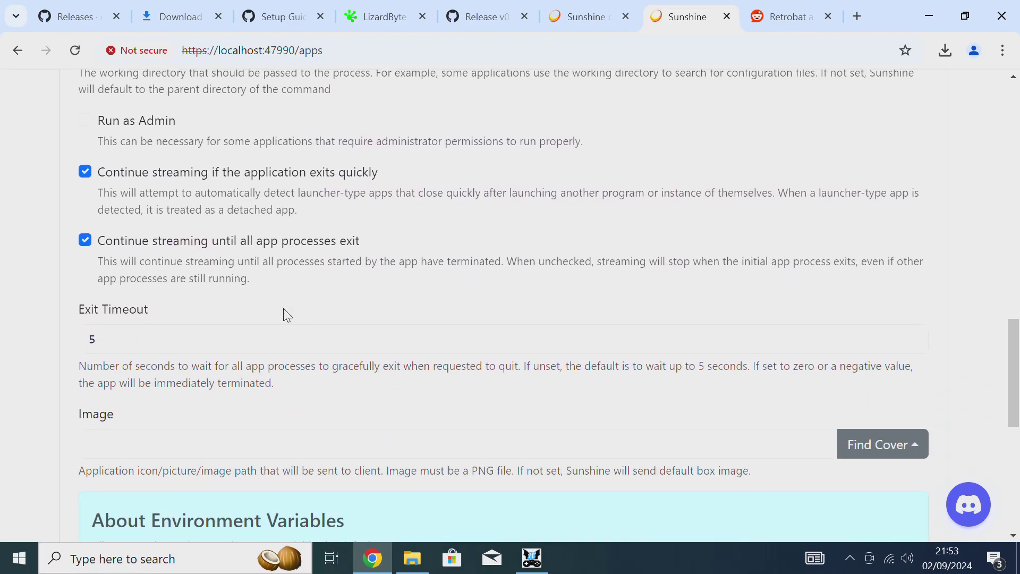
{"action": "scroll", "coordinate": [285, 309], "scroll_direction": "down", "scroll_amount": 5}
{"action": "scroll", "coordinate": [285, 309], "scroll_direction": "down", "scroll_amount": 1}
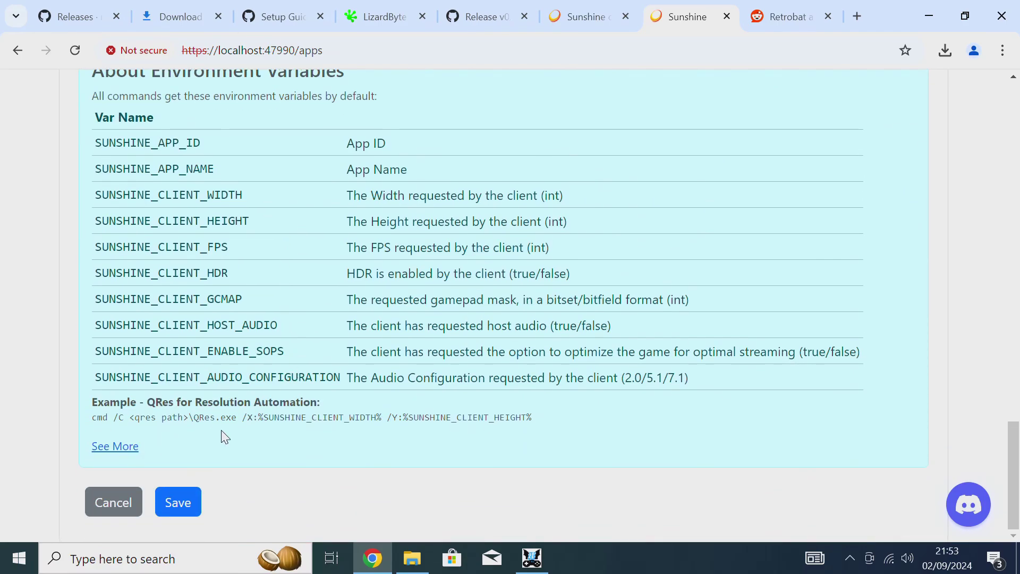
{"action": "left_click", "coordinate": [189, 500]}
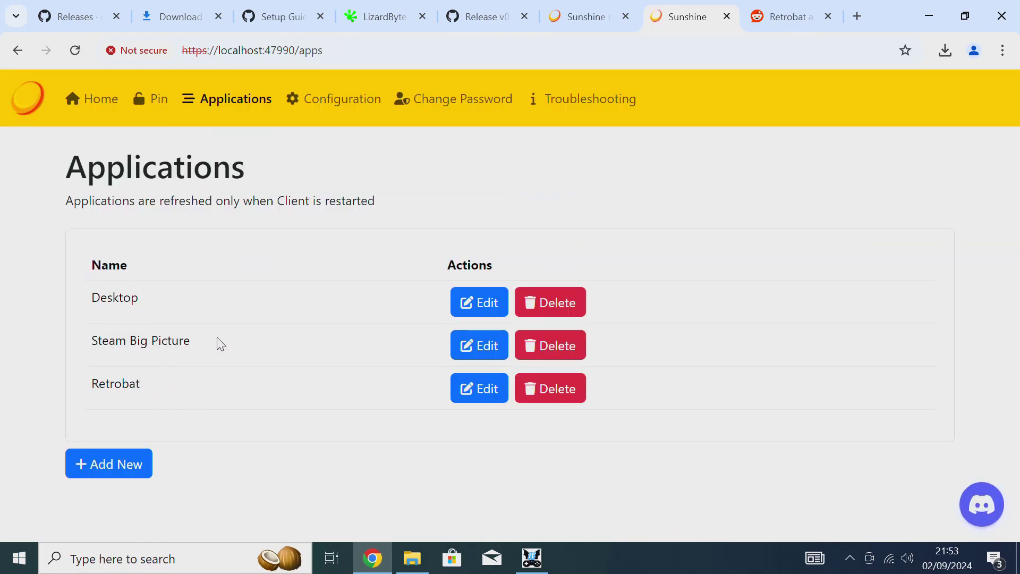
{"action": "left_click", "coordinate": [151, 98]}
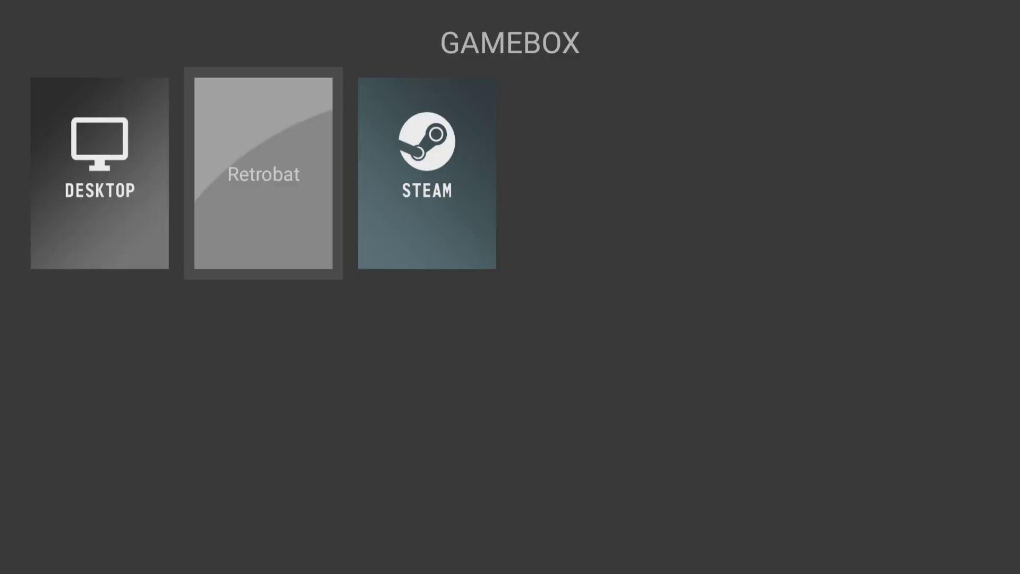
Step: Launch the Retrobat tile on the GAMEBOX host in Moonlight
{"action": "key", "text": "Right"}
{"action": "key", "text": "Left"}
{"action": "key", "text": "Return"}
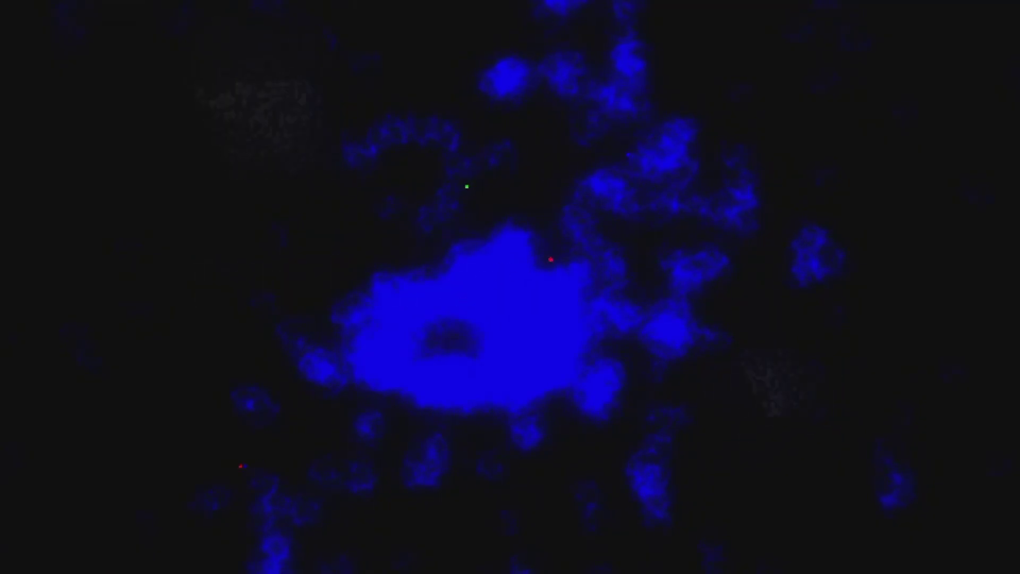
Step: Browse the EmulationStation system carousel and collections, then open the Xbox 360 game list
{"action": "key", "text": "y"}
{"action": "key", "text": "Escape"}
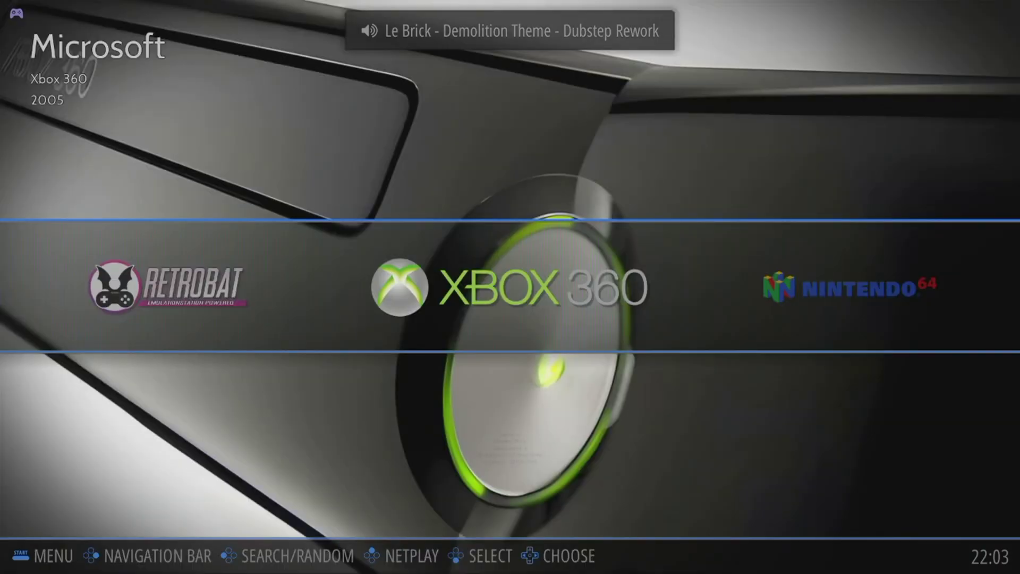
{"action": "key", "text": "Right"}
{"action": "key", "text": "Left"}
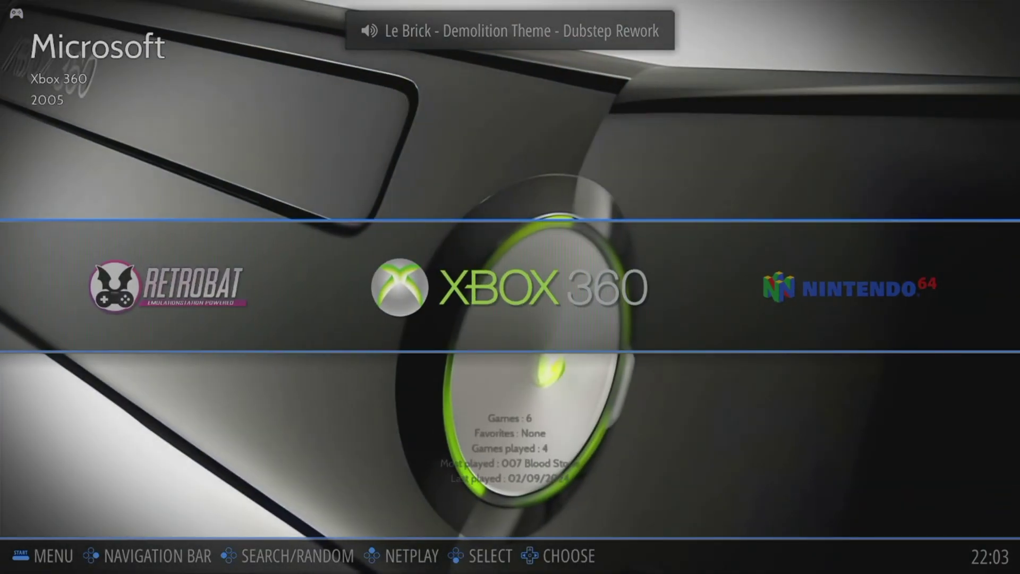
{"action": "key", "text": "Left"}
{"action": "key", "text": "Right"}
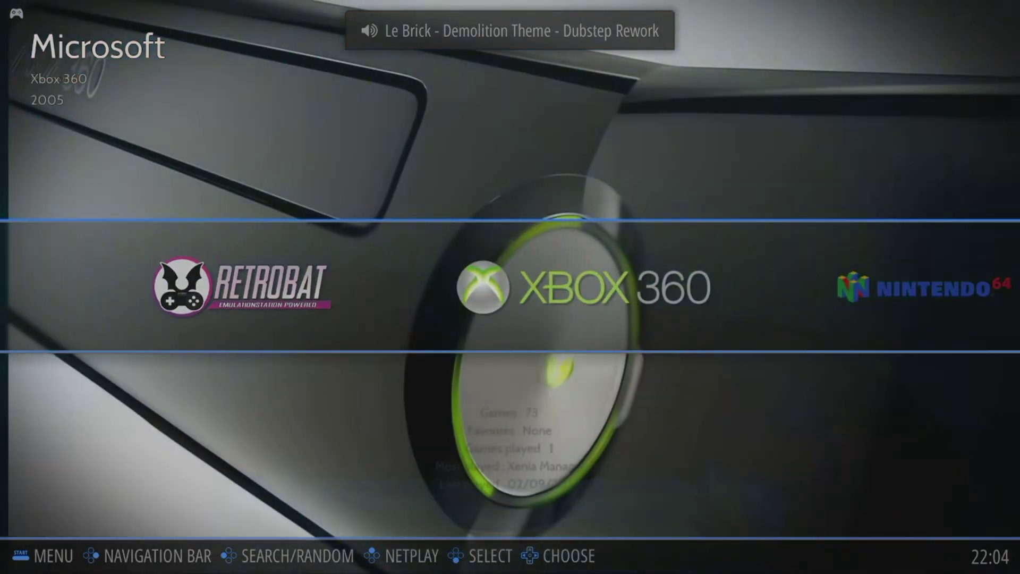
{"action": "key", "text": "Left"}
{"action": "key", "text": "Left"}
{"action": "key", "text": "Left"}
{"action": "key", "text": "Left"}
{"action": "key", "text": "Left"}
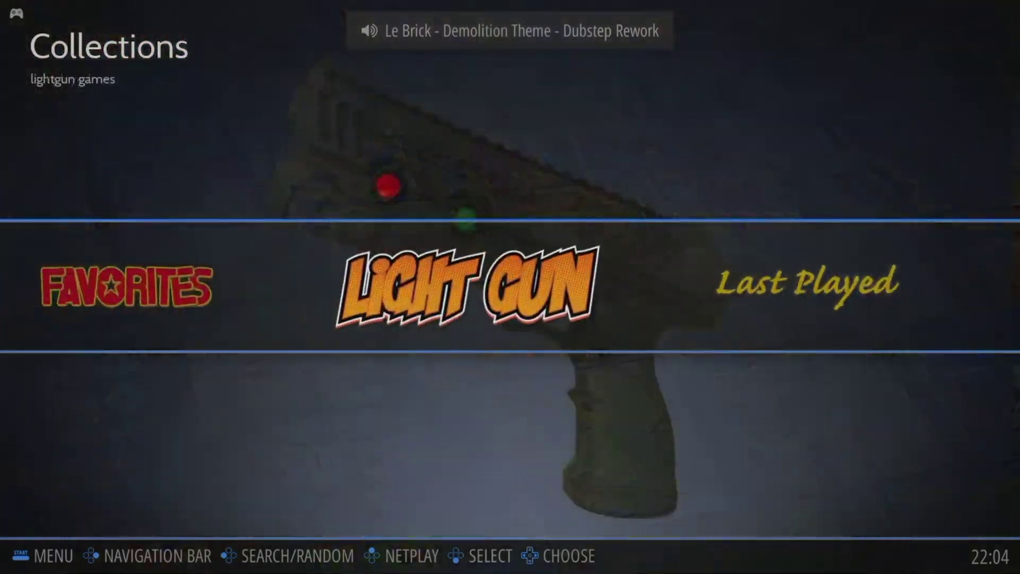
{"action": "key", "text": "Left"}
{"action": "key", "text": "Right"}
{"action": "key", "text": "Right"}
{"action": "key", "text": "Right"}
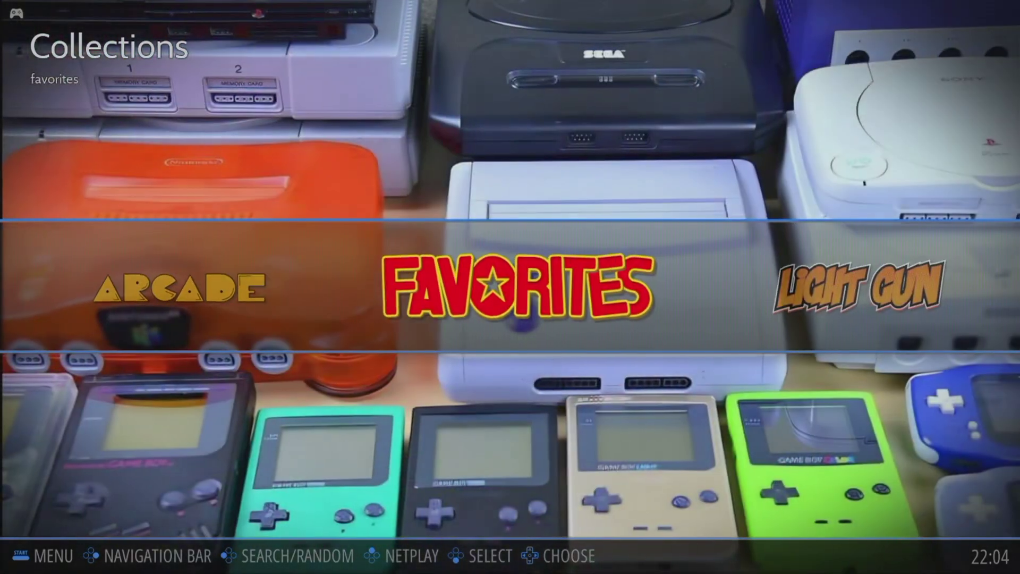
{"action": "key", "text": "Right"}
{"action": "key", "text": "Right"}
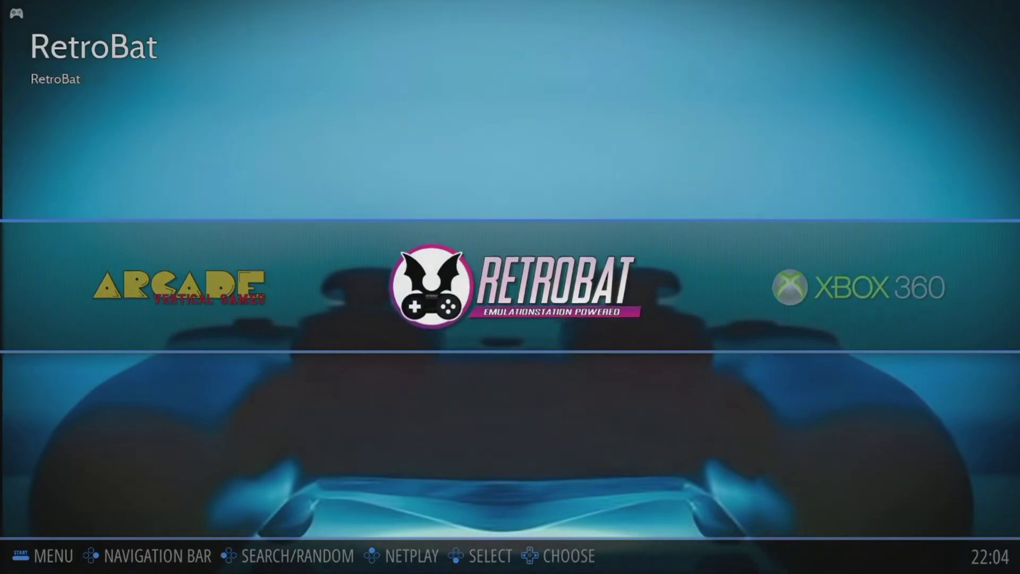
{"action": "key", "text": "Right"}
{"action": "key", "text": "Right"}
{"action": "key", "text": "Right"}
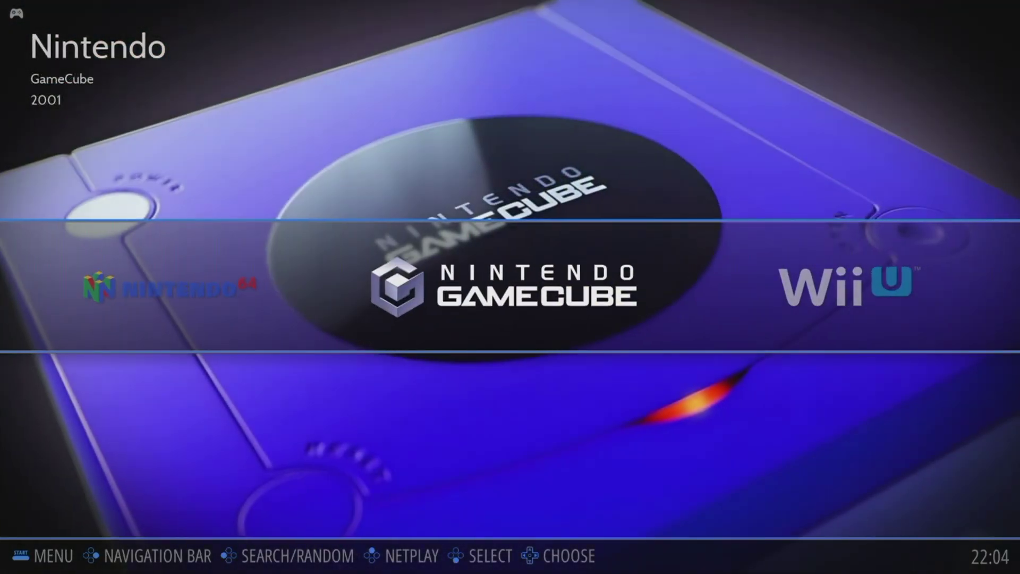
{"action": "key", "text": "Left"}
{"action": "key", "text": "Left"}
{"action": "key", "text": "Return"}
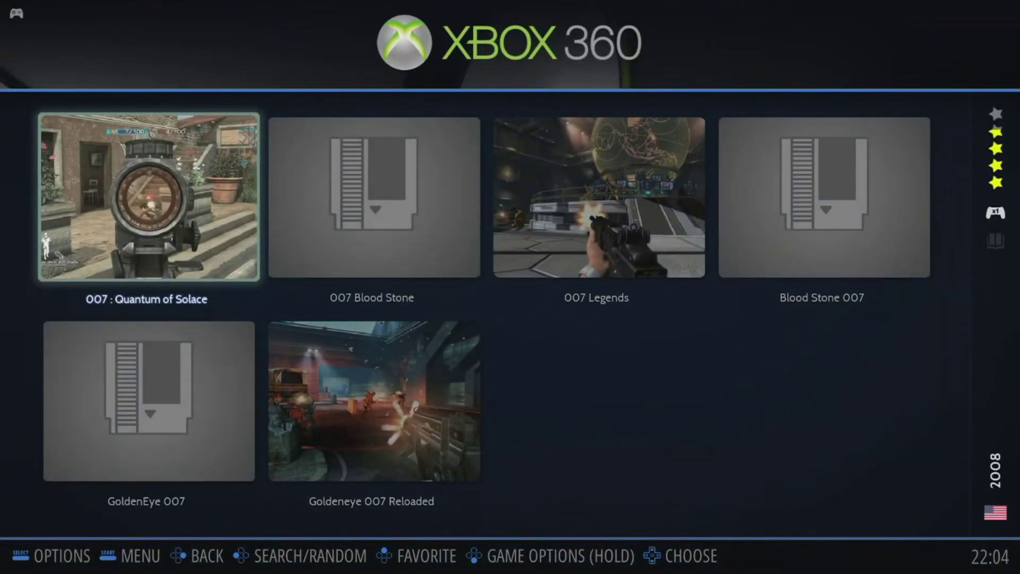
Step: Open the Advanced Game Options for GoldenEye 007
{"action": "key", "text": "Down"}
{"action": "key", "text": "Return"}
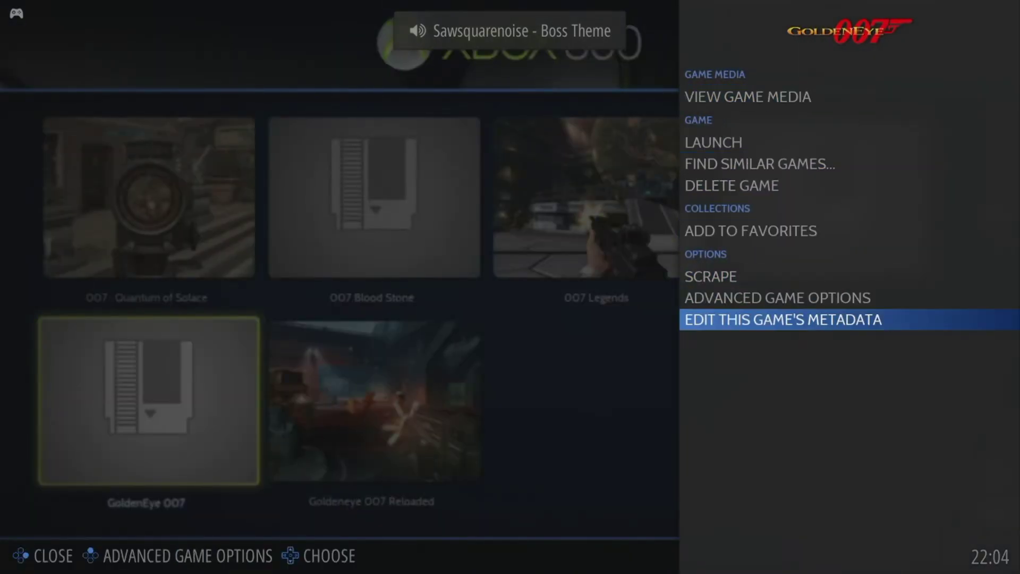
{"action": "key", "text": "Return"}
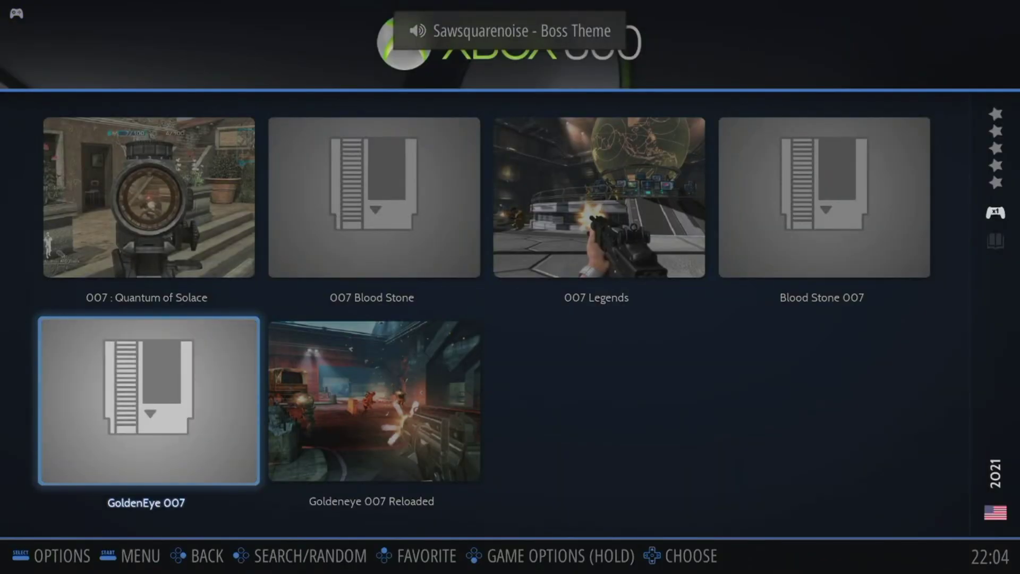
{"action": "key", "text": "Return"}
{"action": "key", "text": "Down"}
{"action": "key", "text": "Down"}
{"action": "key", "text": "Down"}
{"action": "key", "text": "Down"}
{"action": "key", "text": "Down"}
{"action": "key", "text": "Down"}
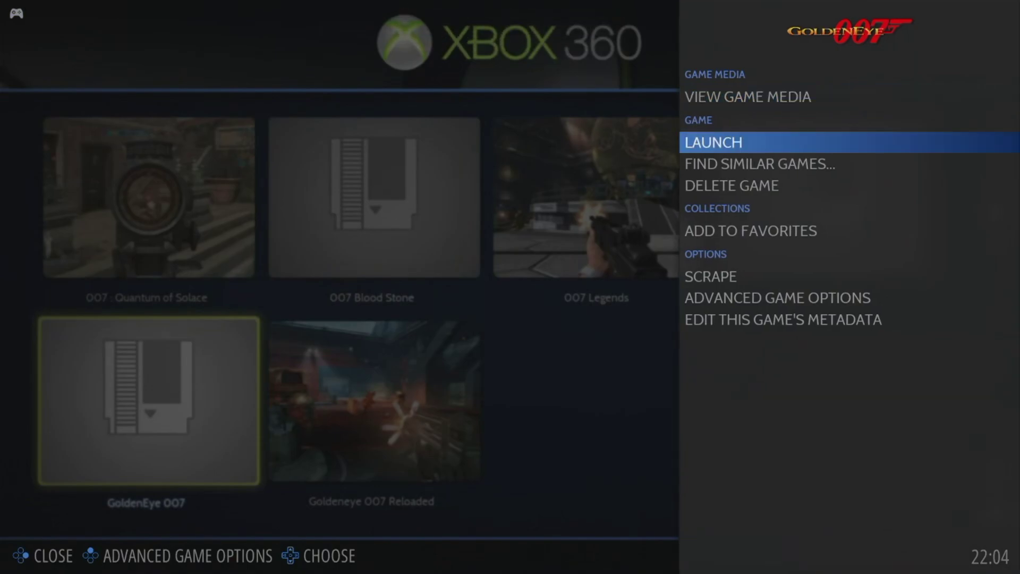
{"action": "key", "text": "Return"}
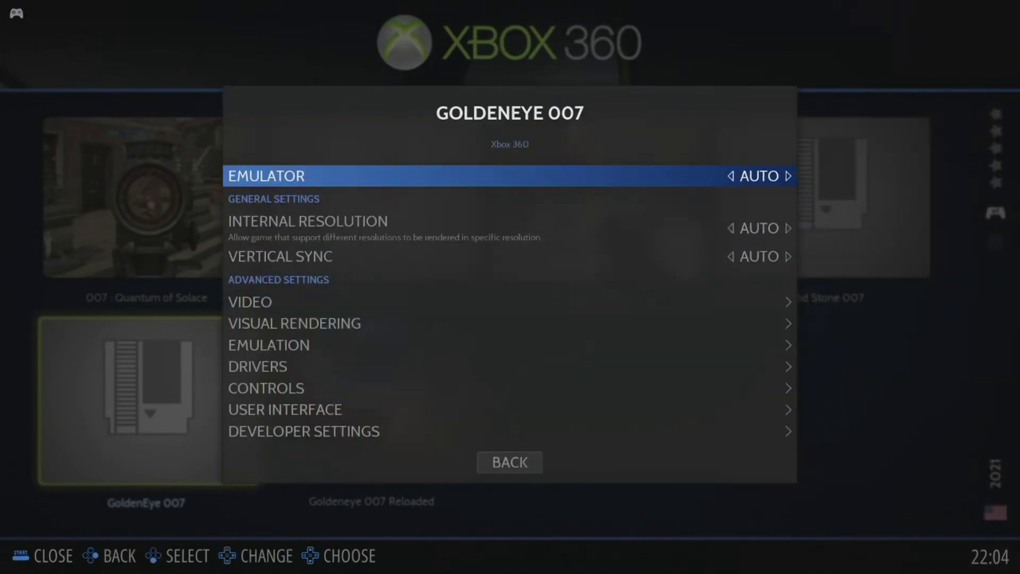
Step: Set GoldenEye 007's emulator to XENIA-CANARY and launch the game
{"action": "key", "text": "Right"}
{"action": "key", "text": "Right"}
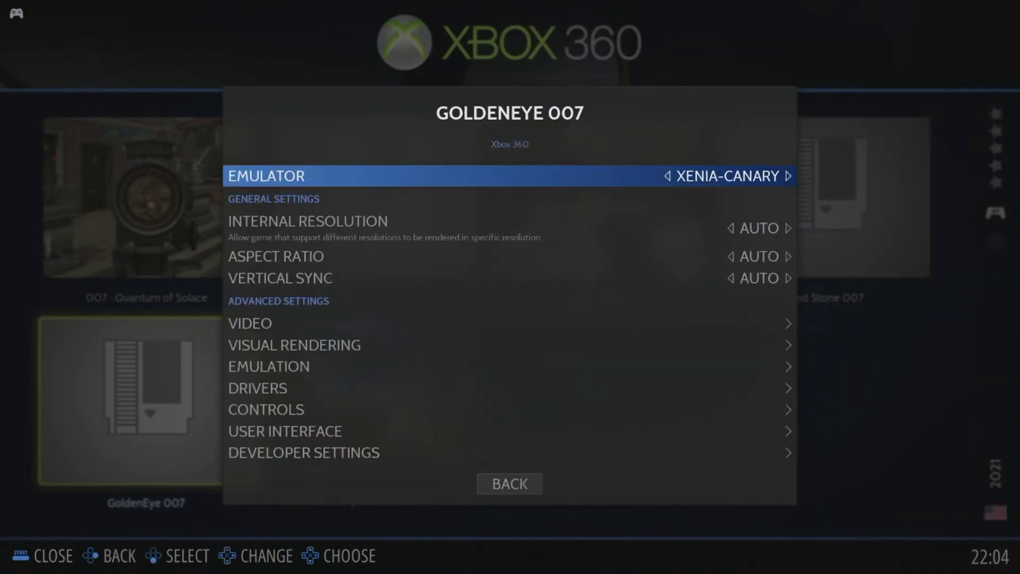
{"action": "key", "text": "Return"}
{"action": "key", "text": "Down"}
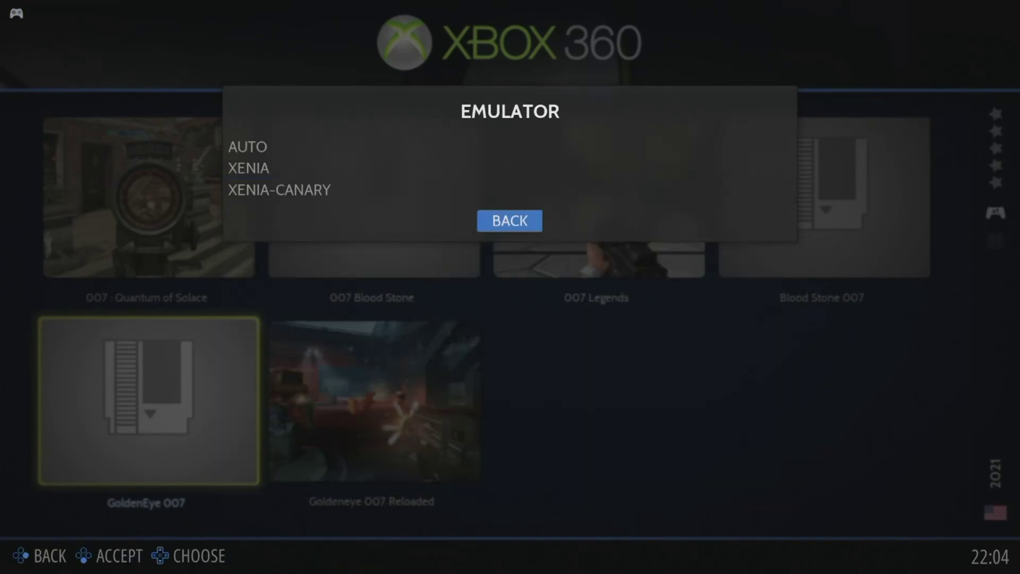
{"action": "key", "text": "Return"}
{"action": "key", "text": "Escape"}
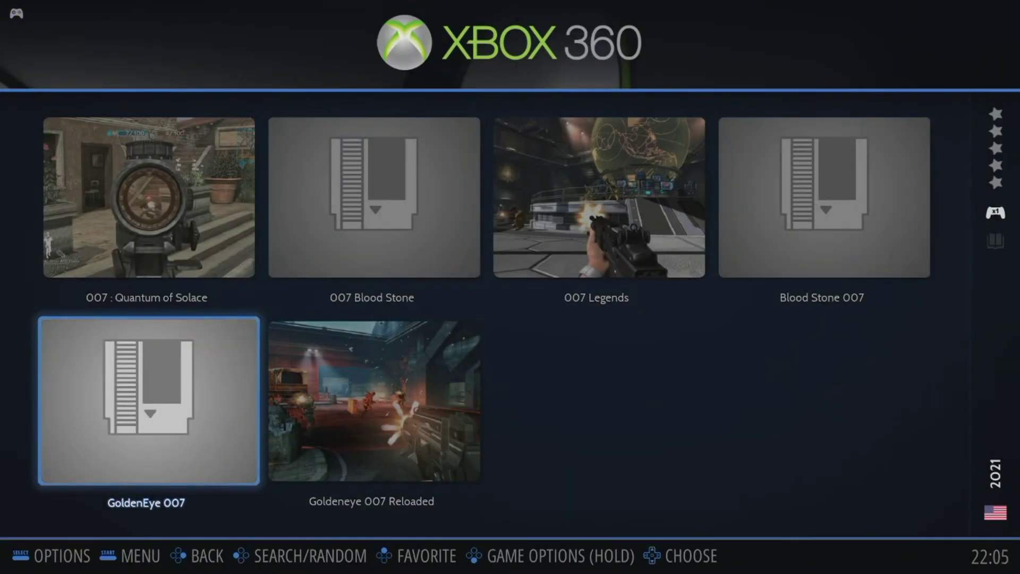
{"action": "key", "text": "Return"}
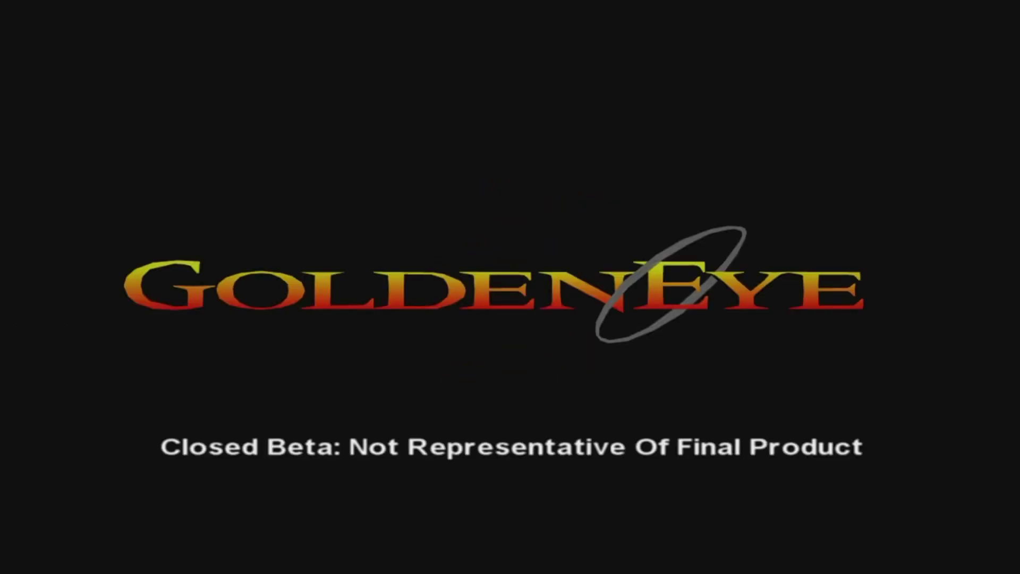
Step: Start GoldenEye's Mission 1 Dam on Agent difficulty from the main menu
{"action": "key", "text": "Return"}
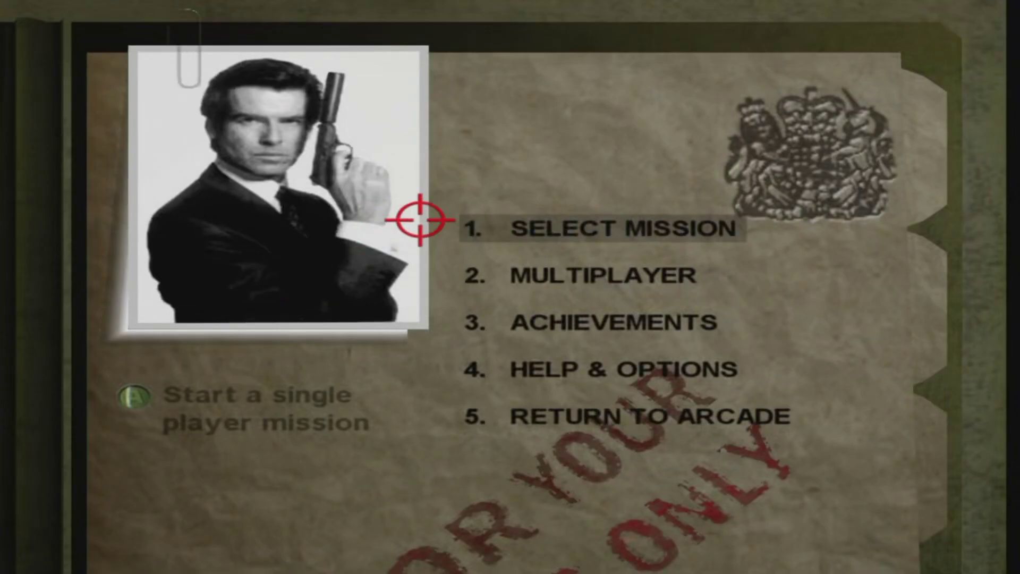
{"action": "left_click", "coordinate": [553, 221]}
{"action": "left_click", "coordinate": [153, 95]}
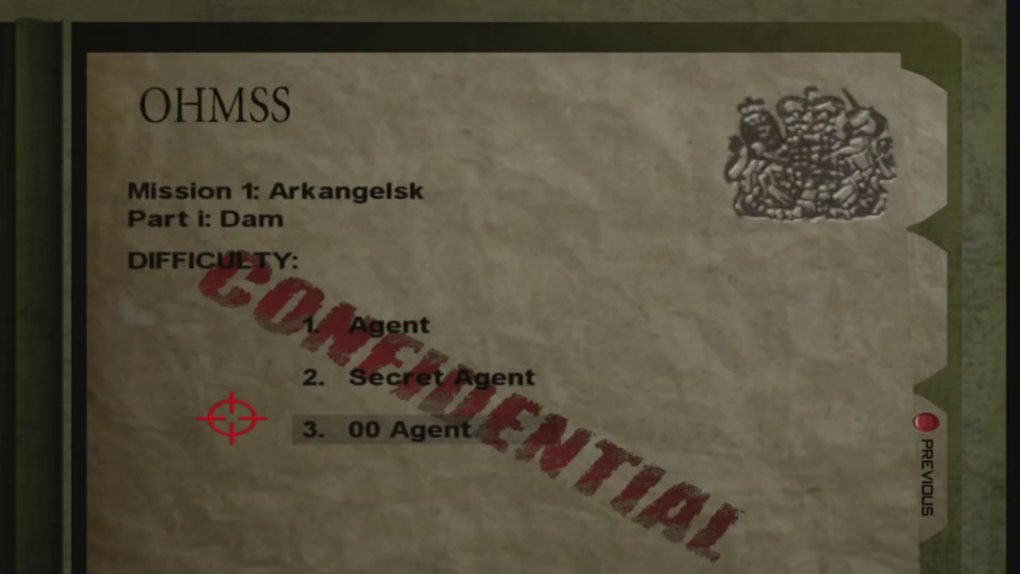
{"action": "left_click", "coordinate": [353, 321]}
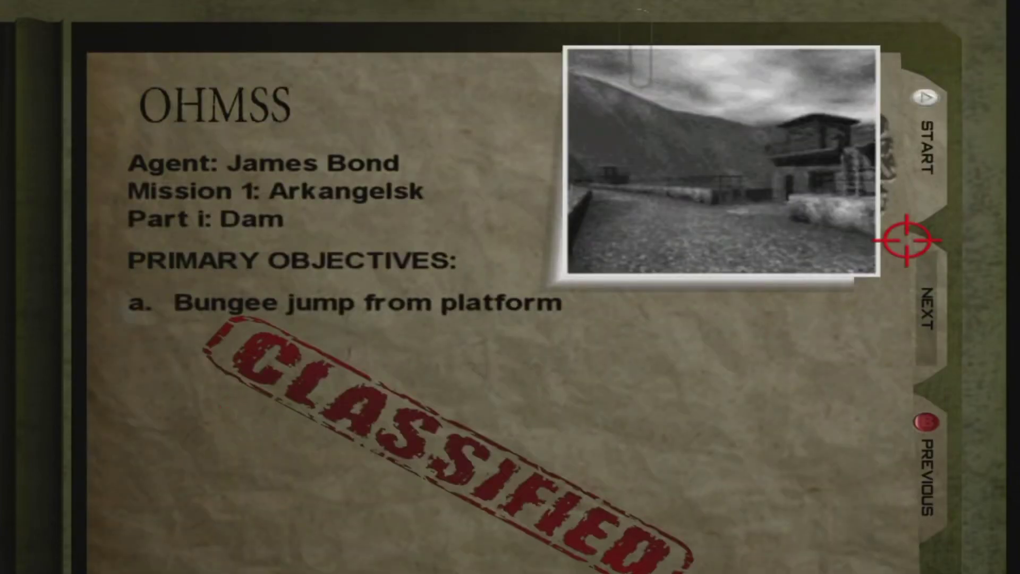
{"action": "left_click", "coordinate": [926, 195]}
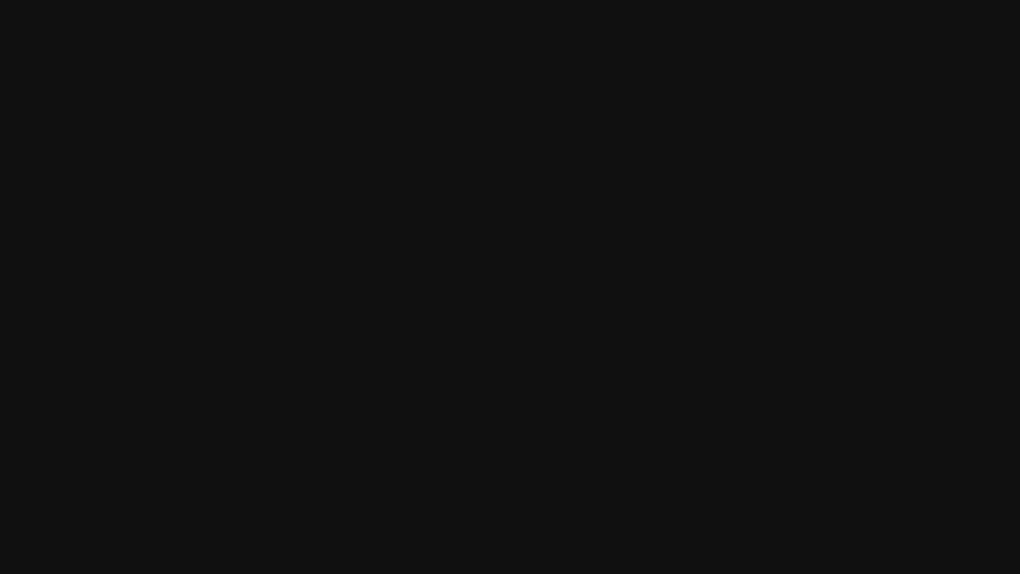